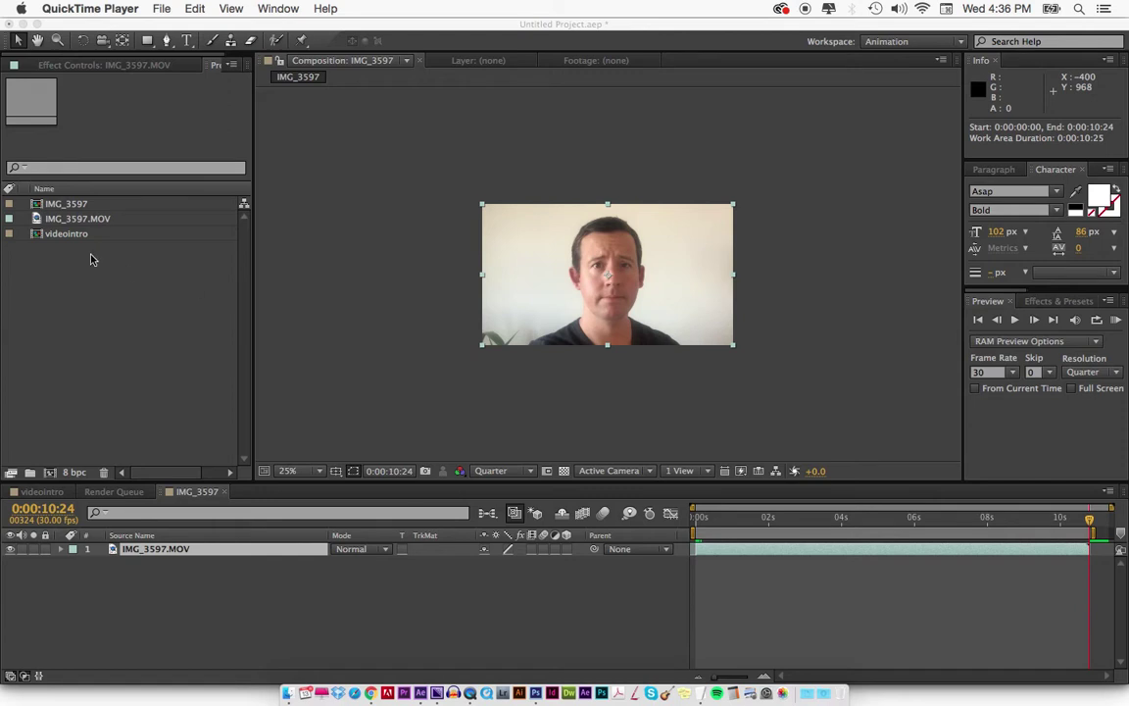
Step: Create a full-frame rectangle shape layer above the video and set its stroke width to 0 px
click(100, 297)
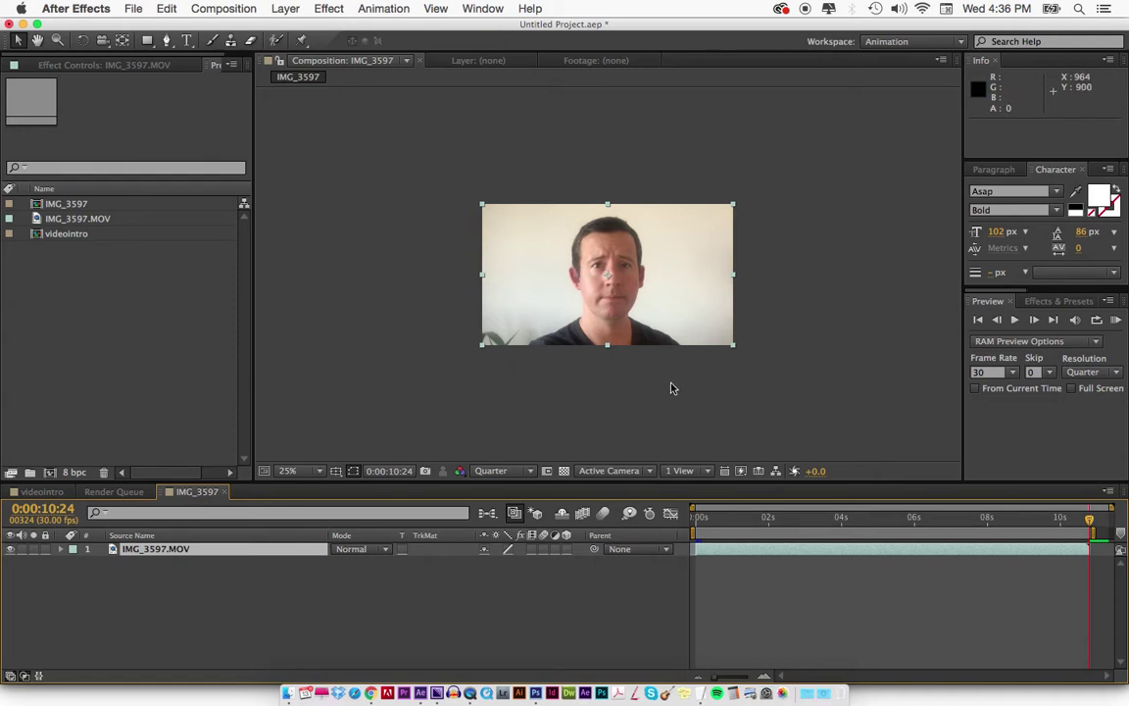
click(419, 385)
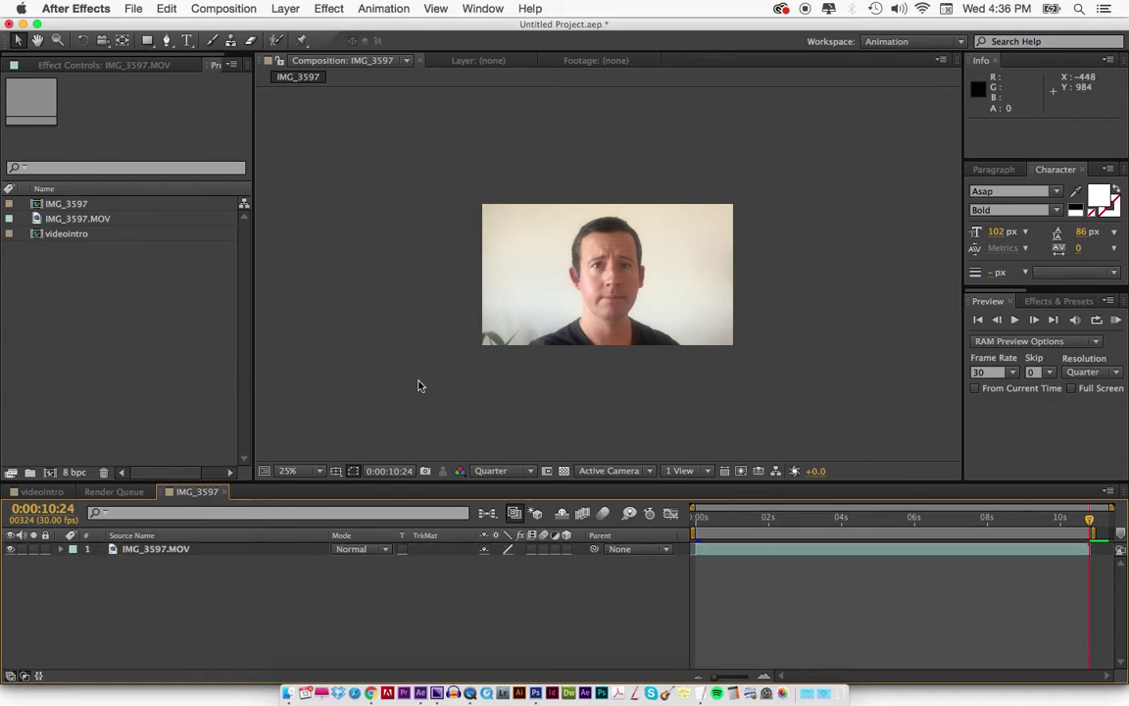
double_click(148, 43)
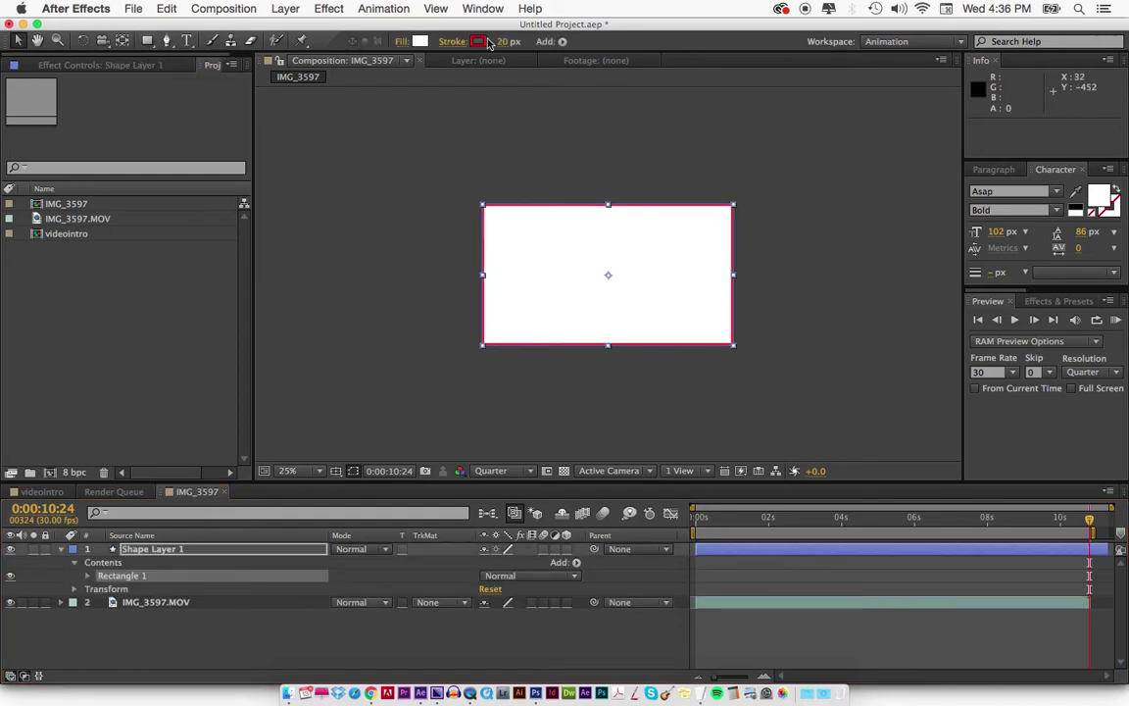
drag(504, 41, 460, 42)
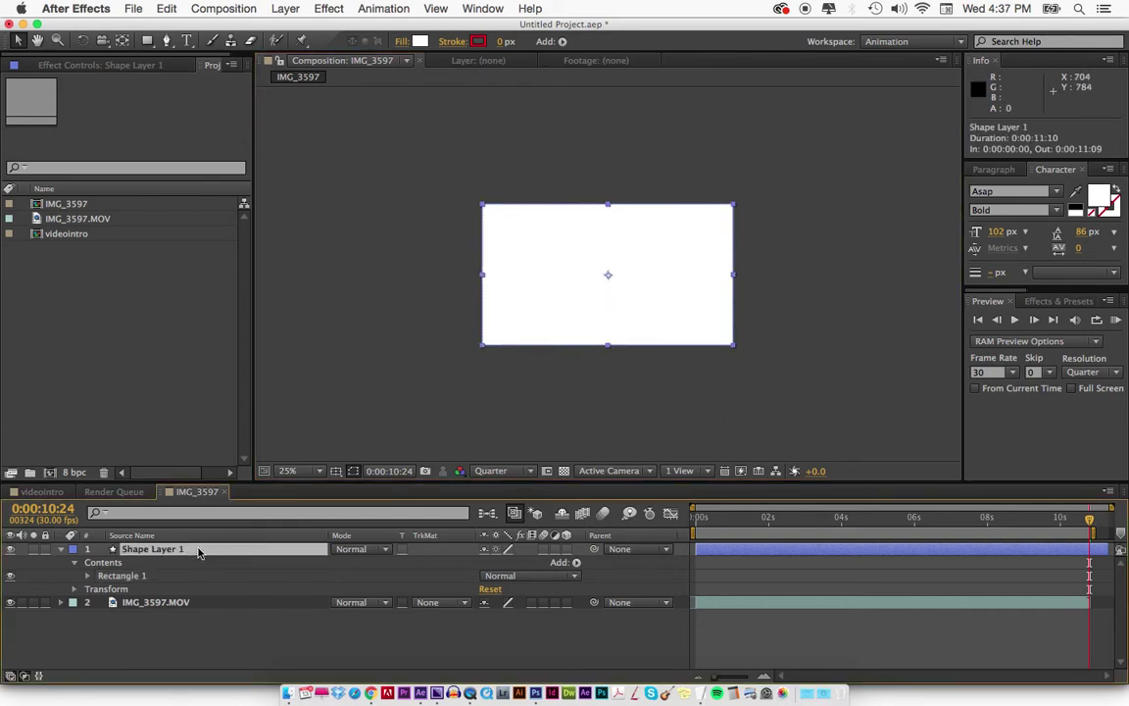
Step: Reveal the rectangle's path properties and set its height to 20, keeping the width at 1280
key(u)
key(u)
key(u)
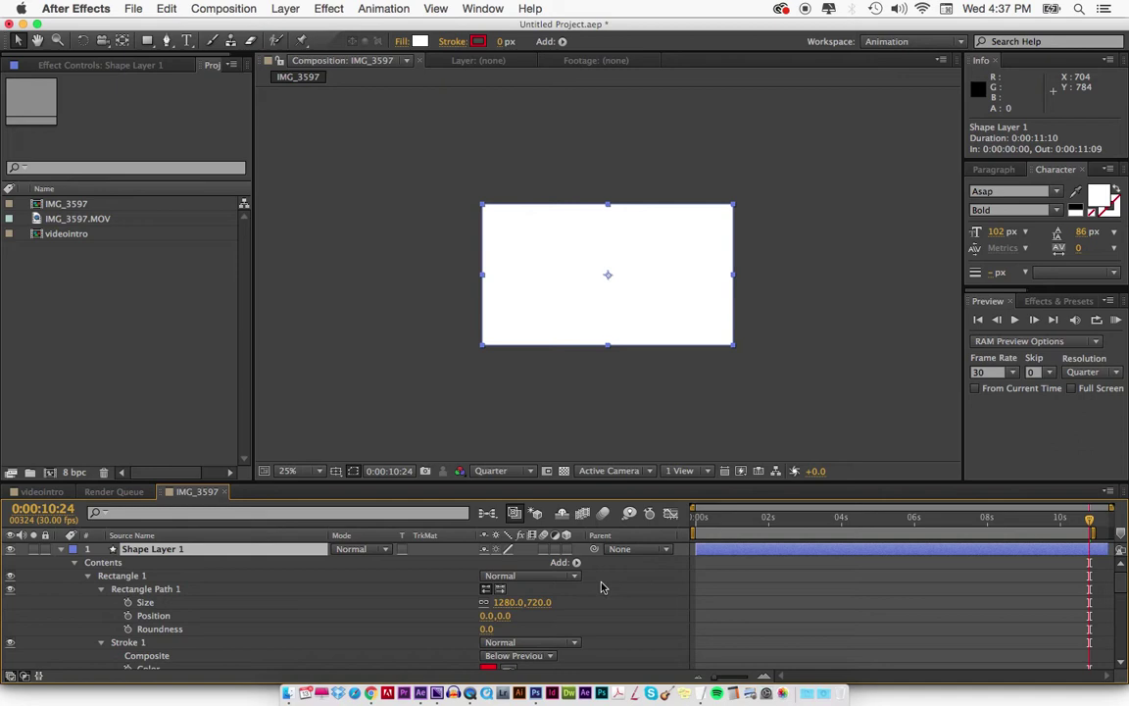
click(537, 602)
text(20)
key(Return)
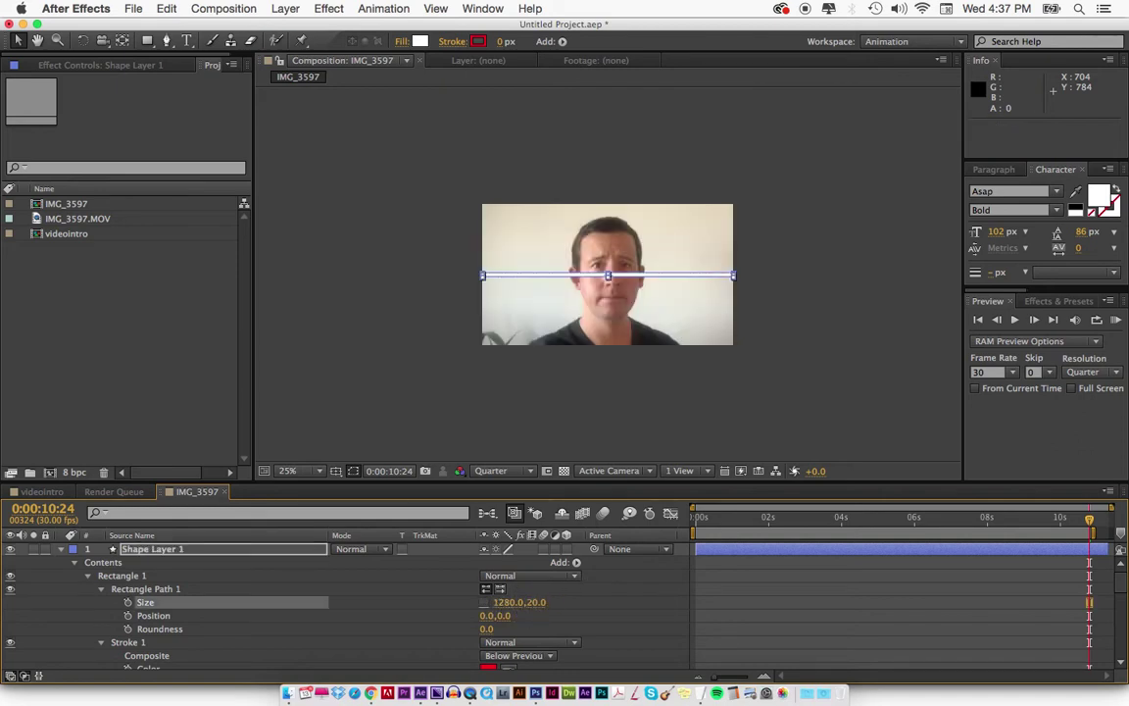
Step: Change the rectangle's fill colour to bright red and increase its height to 49
click(419, 41)
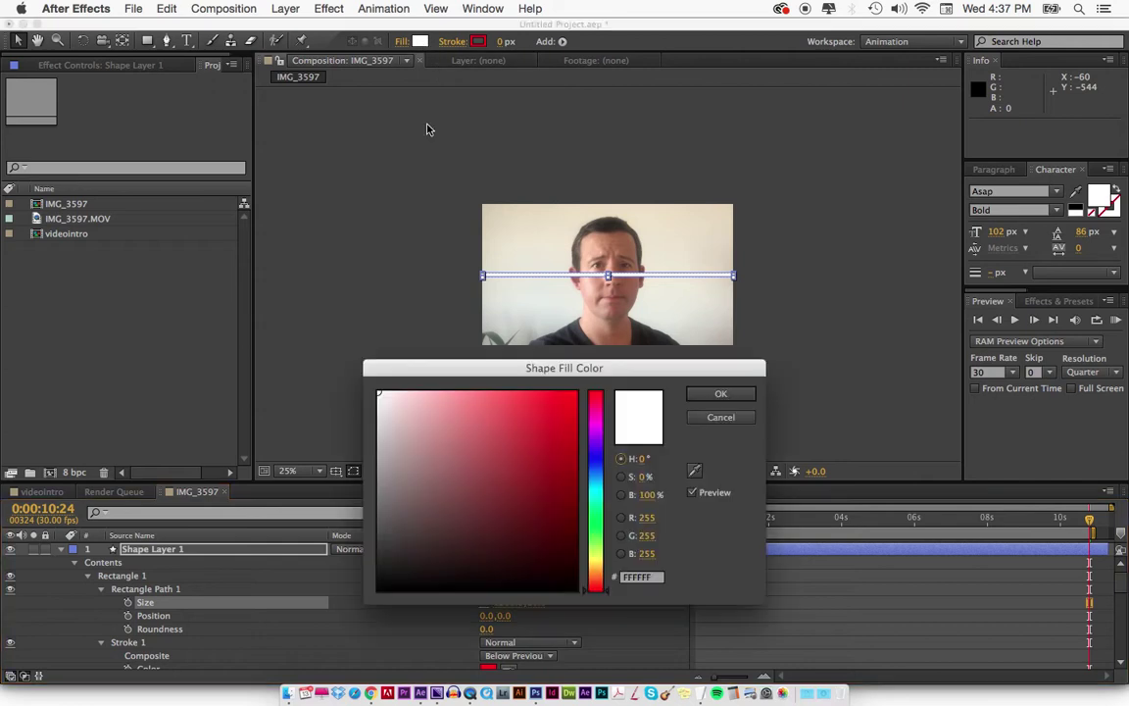
drag(482, 479, 613, 361)
click(720, 393)
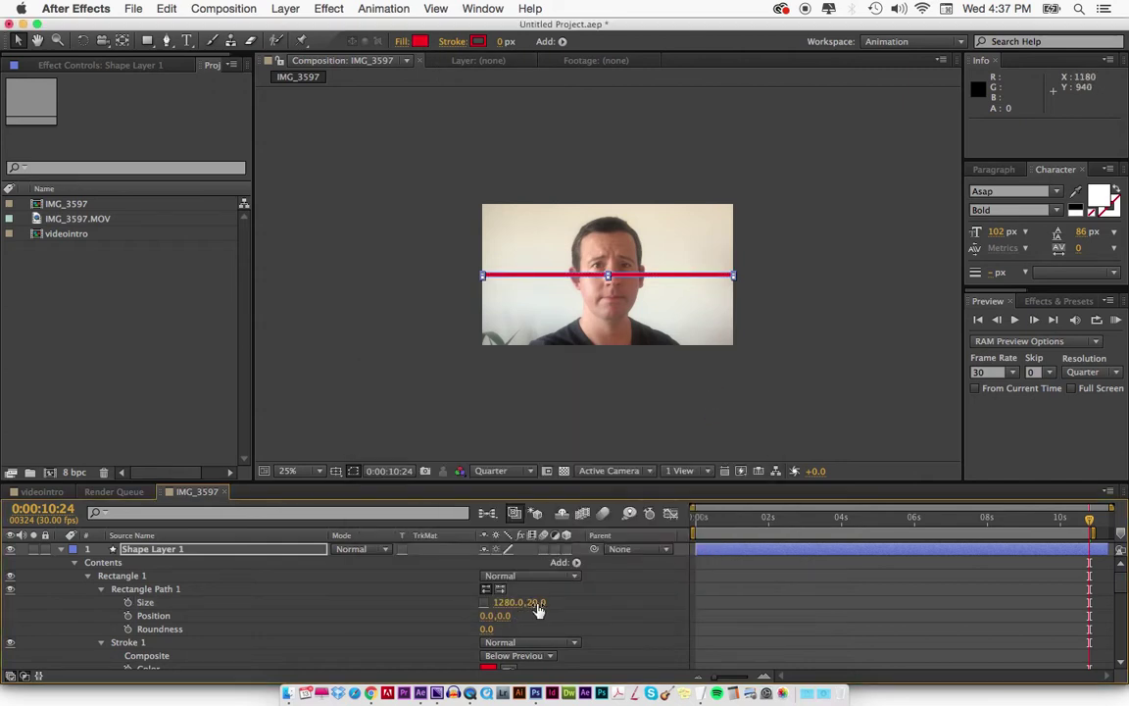
drag(535, 603, 563, 608)
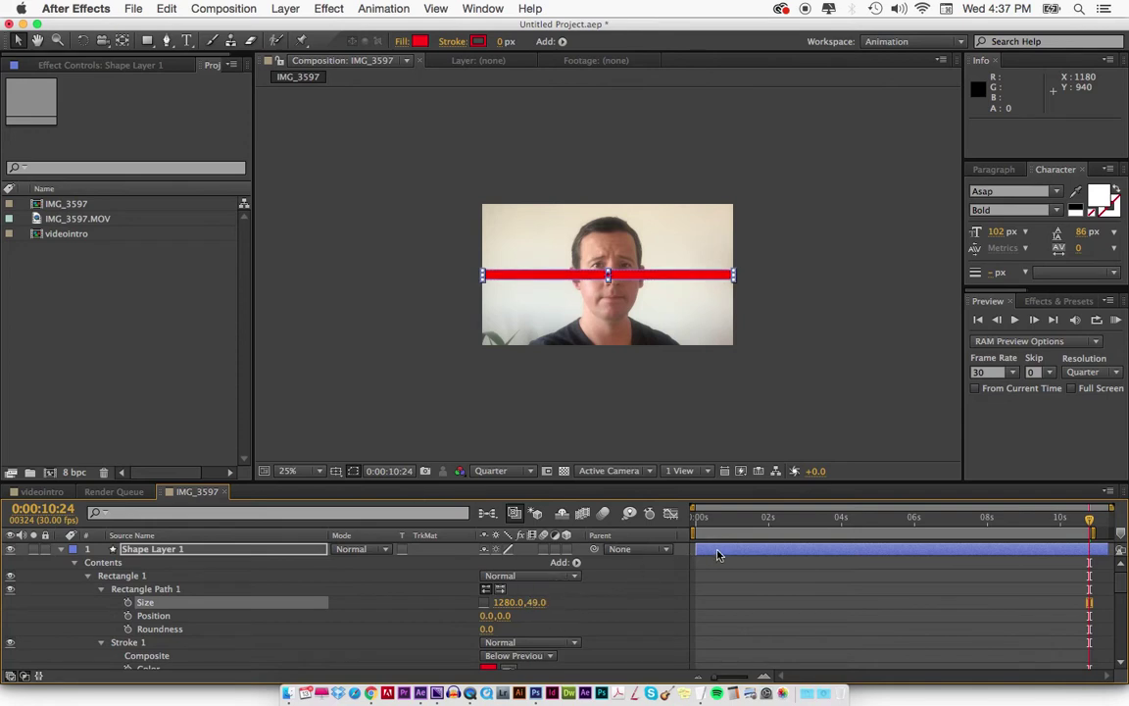
Step: Rename the shape layer to "bar", collapse its properties, and move the current time to the video's last frame at 0:00:10:24
click(717, 555)
key(Home)
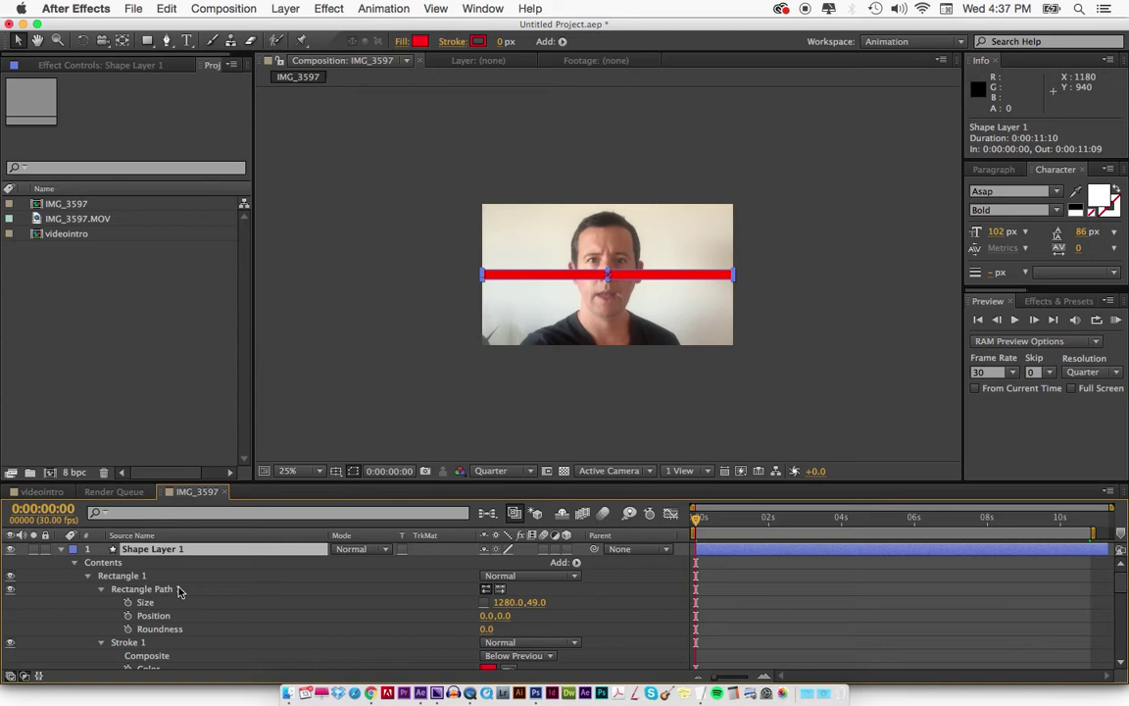
key(Return)
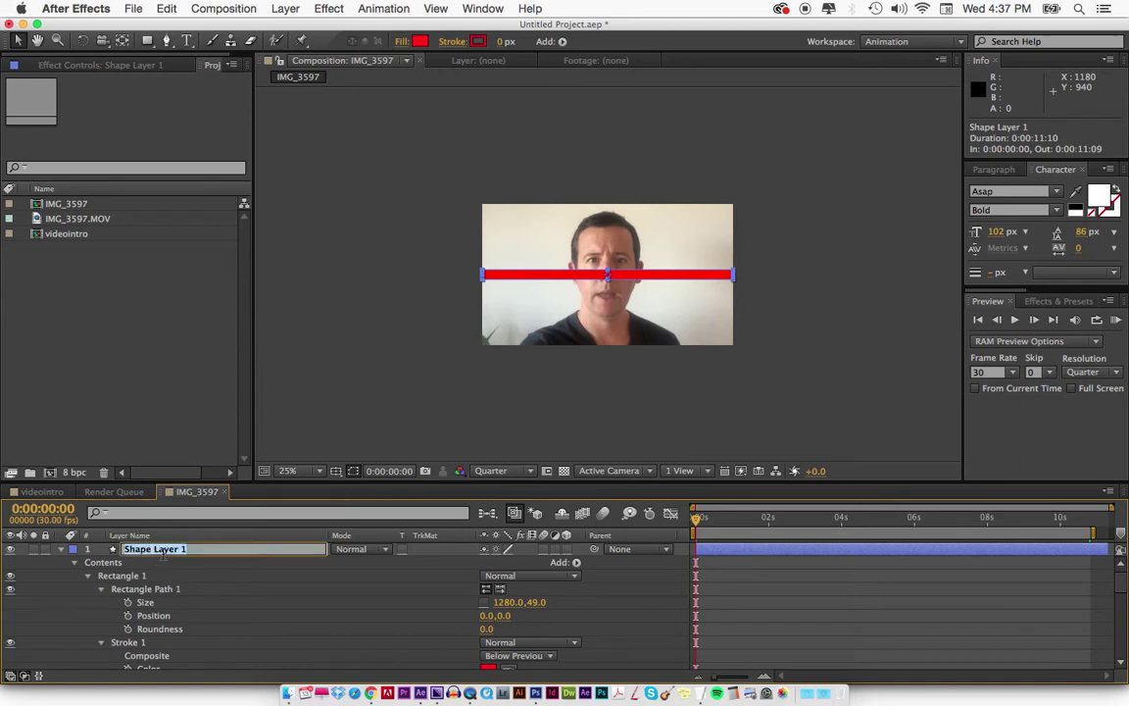
text(bar)
key(Return)
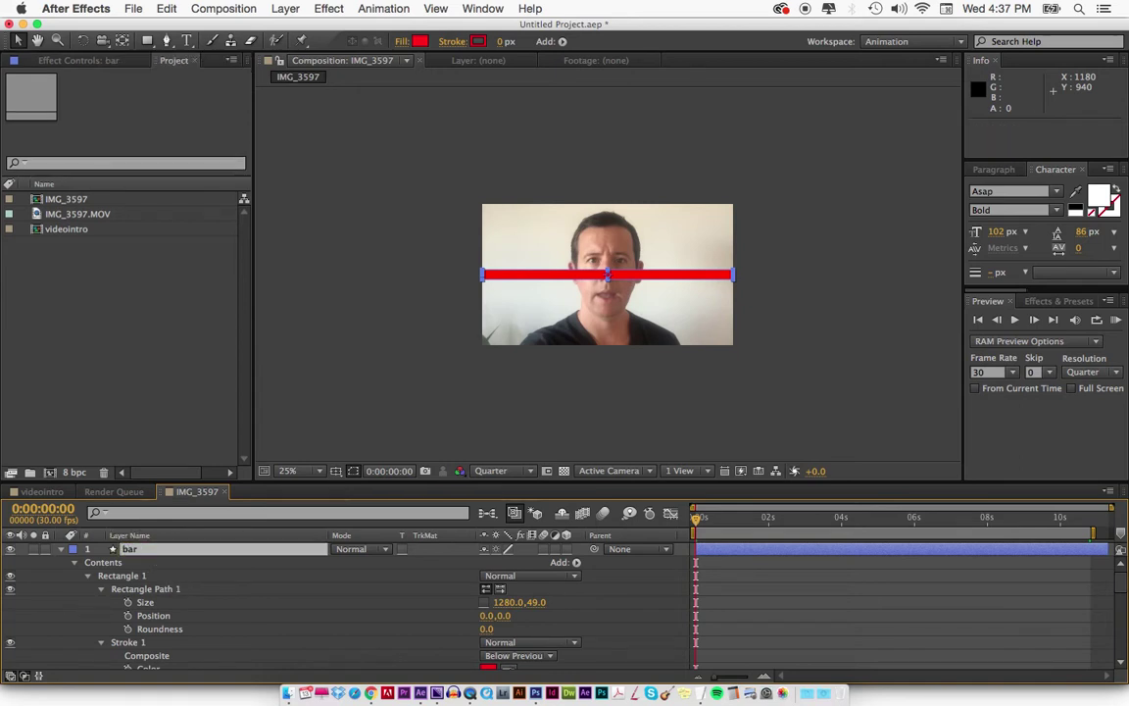
key(u)
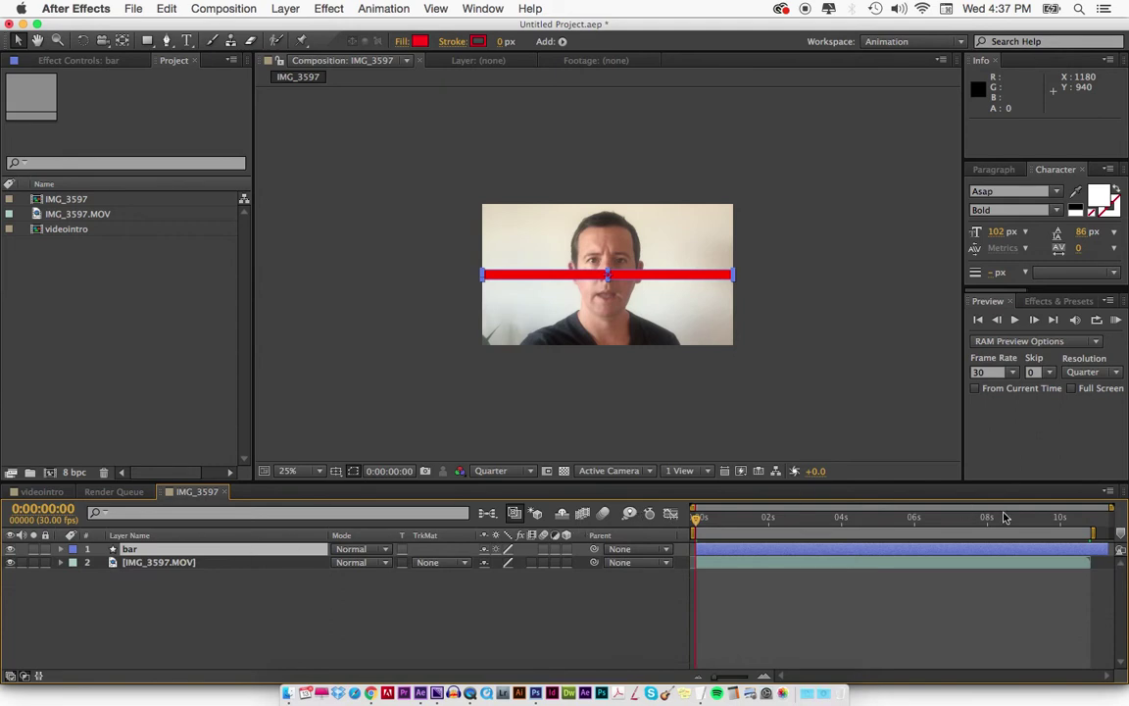
drag(1034, 522, 1086, 518)
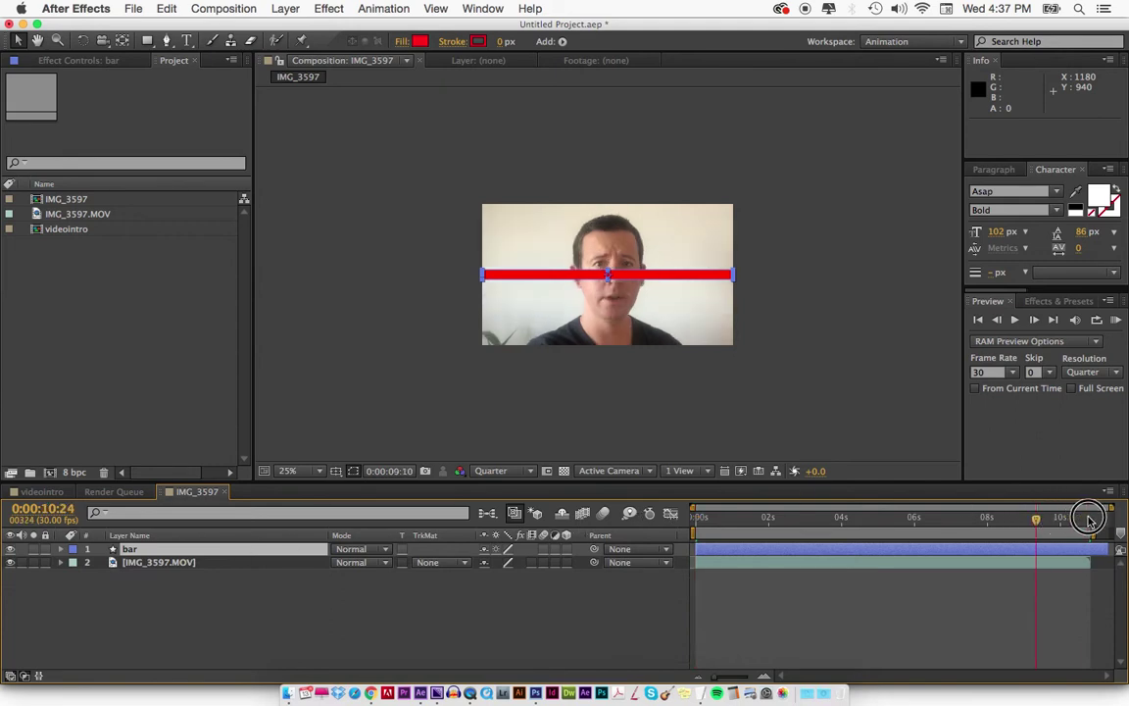
click(1078, 564)
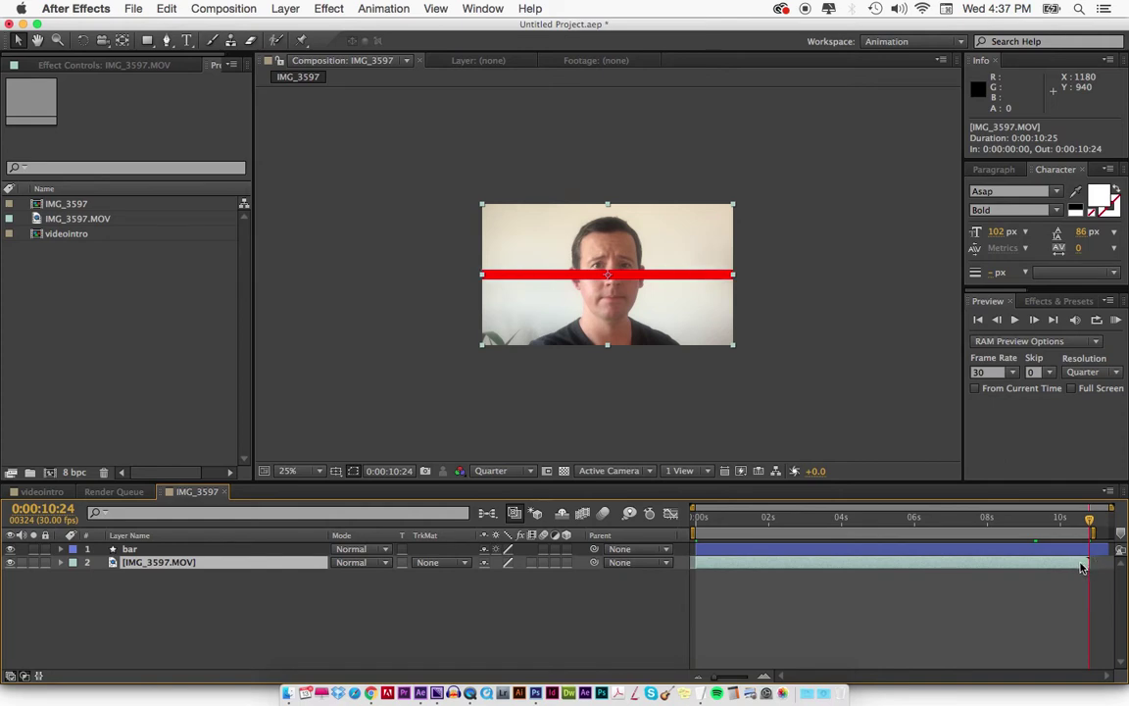
drag(1078, 566, 894, 566)
drag(913, 518, 978, 526)
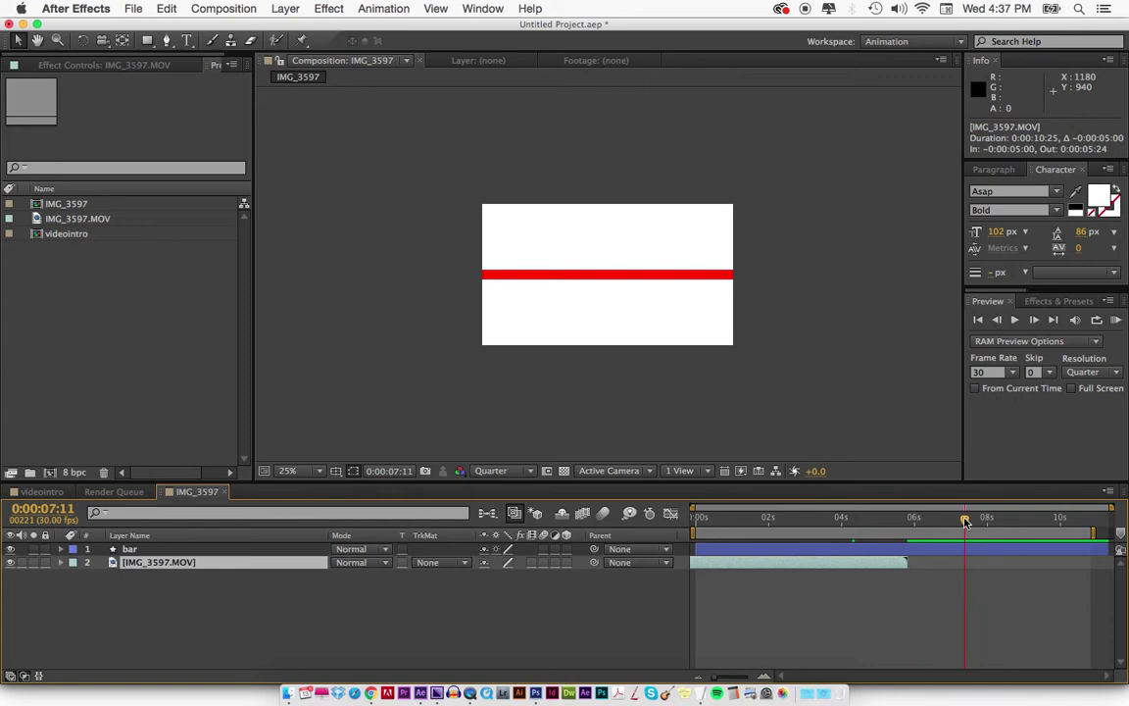
key(super+z)
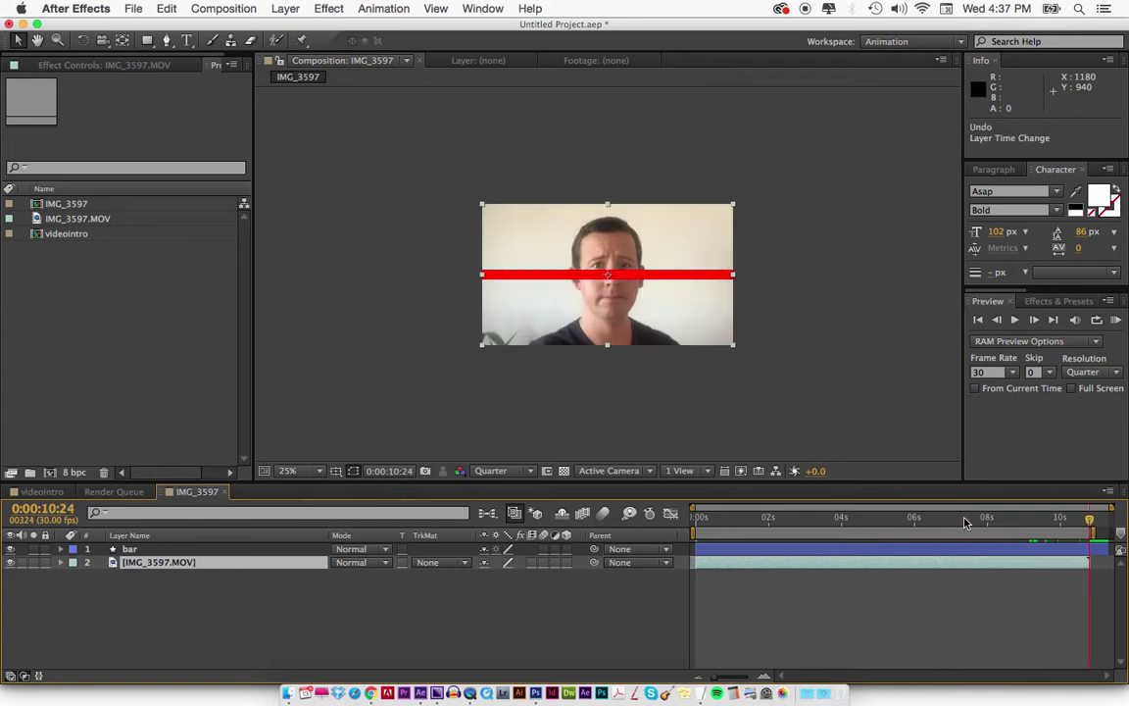
Step: Move the bar straight down to the frame's bottom edge at 640, 696 and keyframe its Position at 0:00:10:24
click(1084, 551)
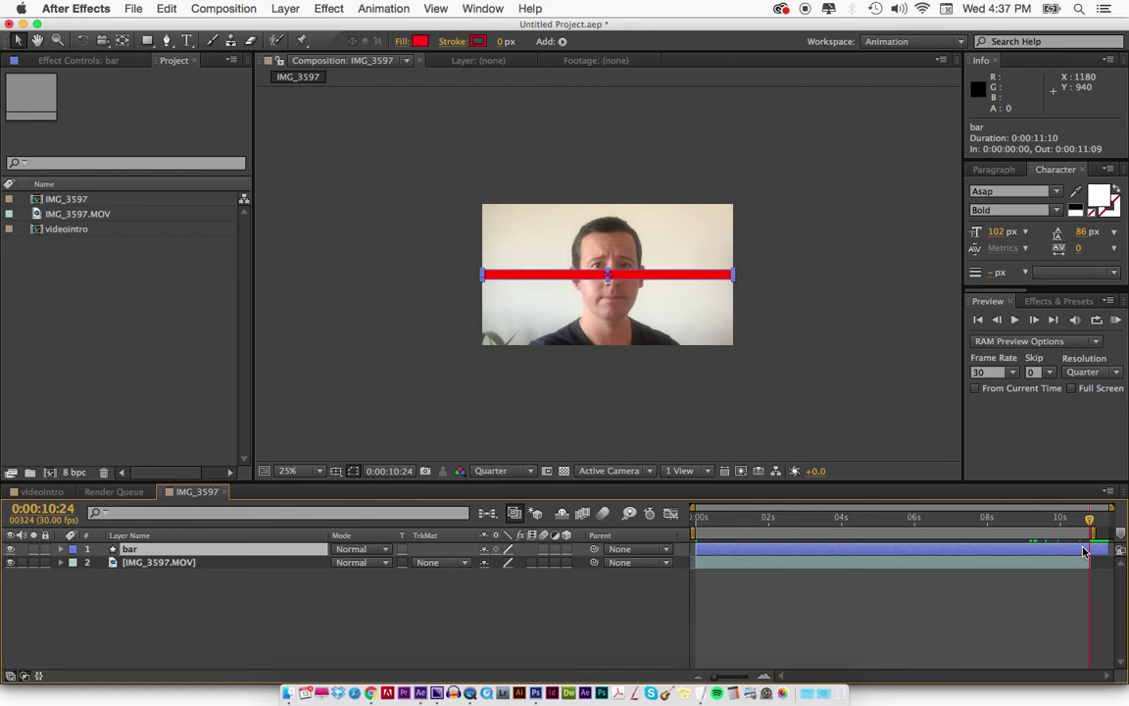
drag(692, 279, 696, 360)
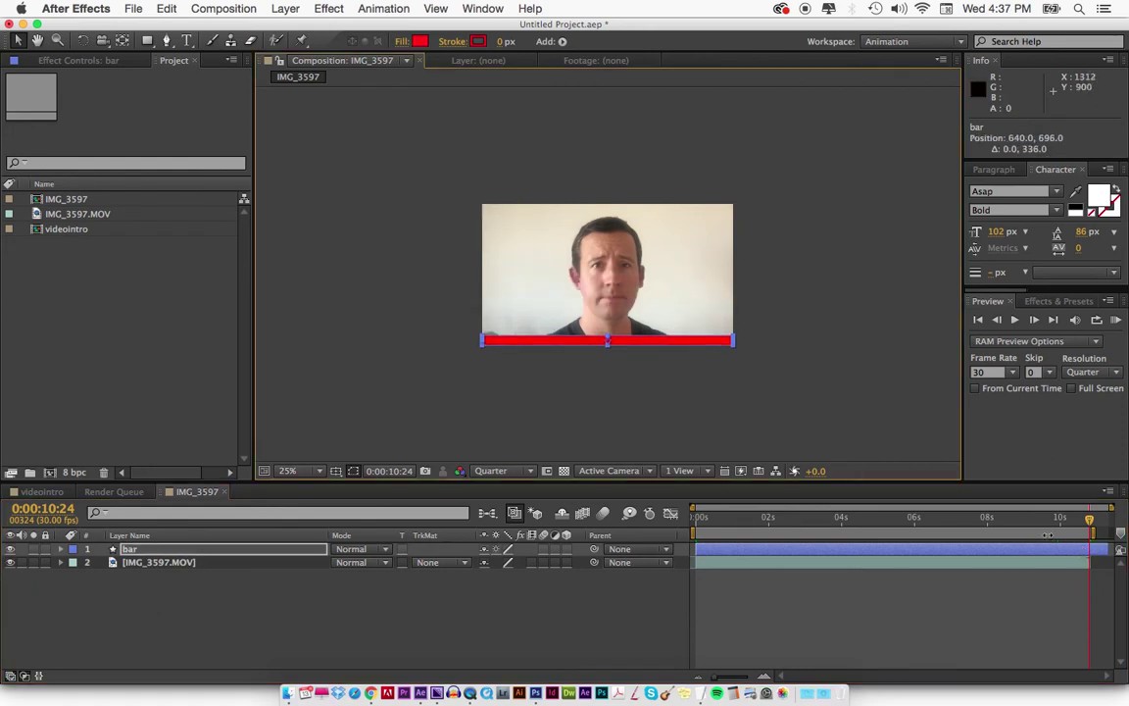
key(p)
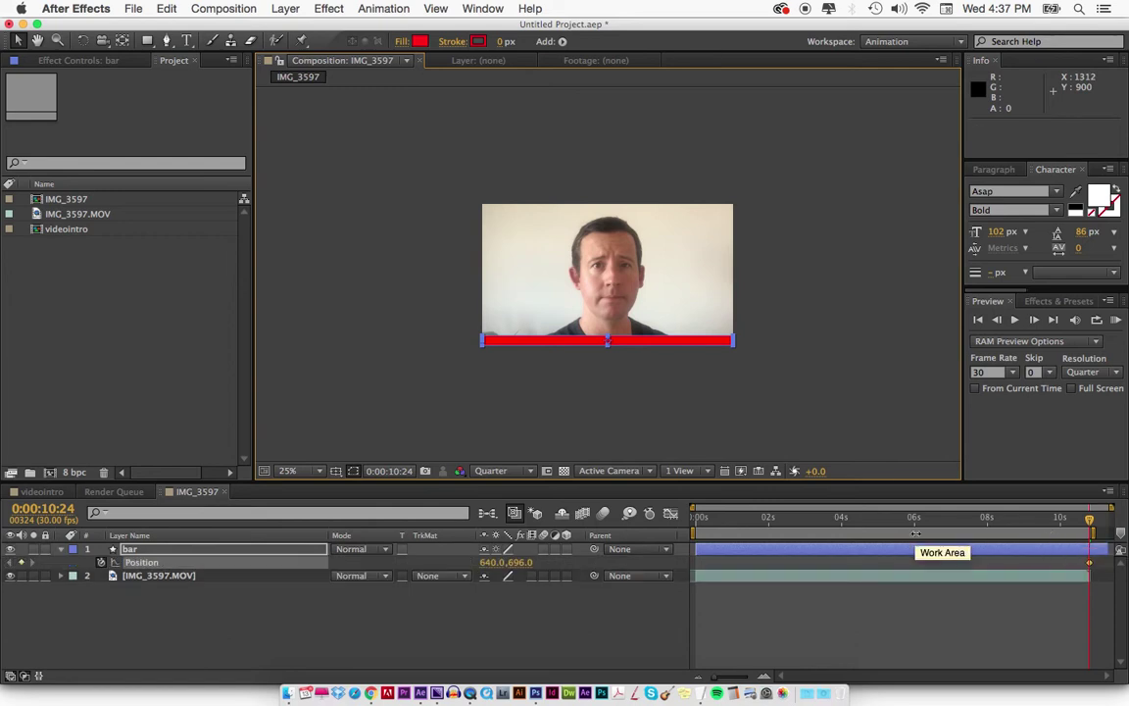
Step: Add a Position keyframe for the bar at the composition's first frame
key(Home)
key(=)
key(=)
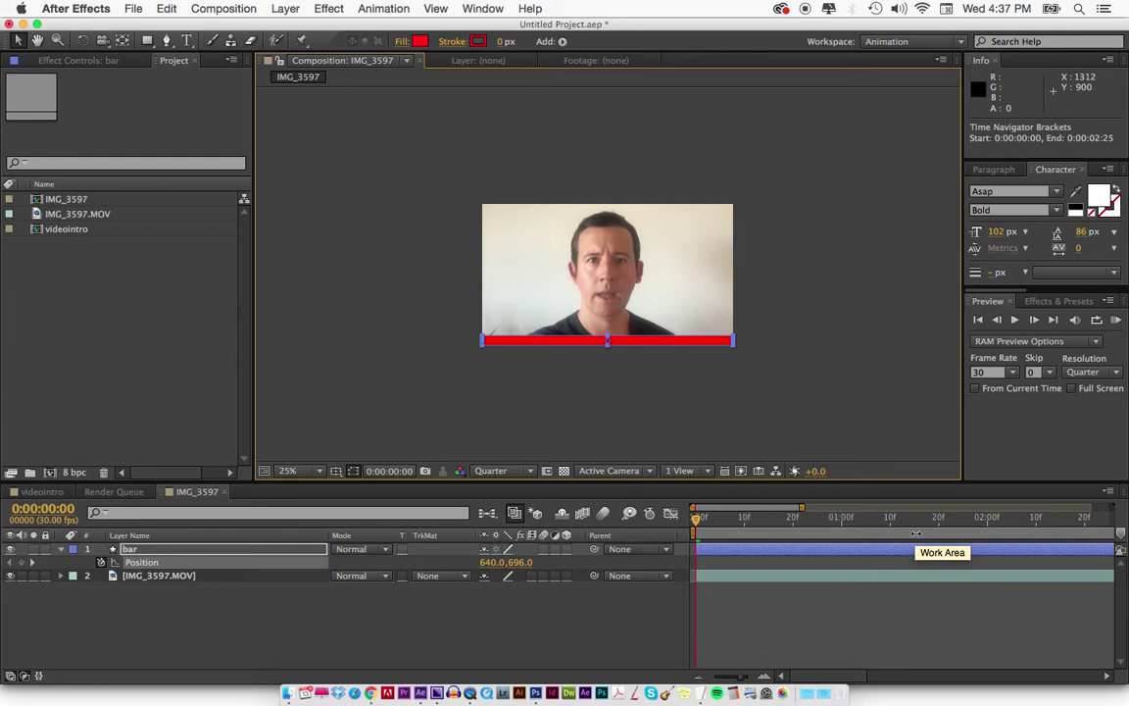
key(period)
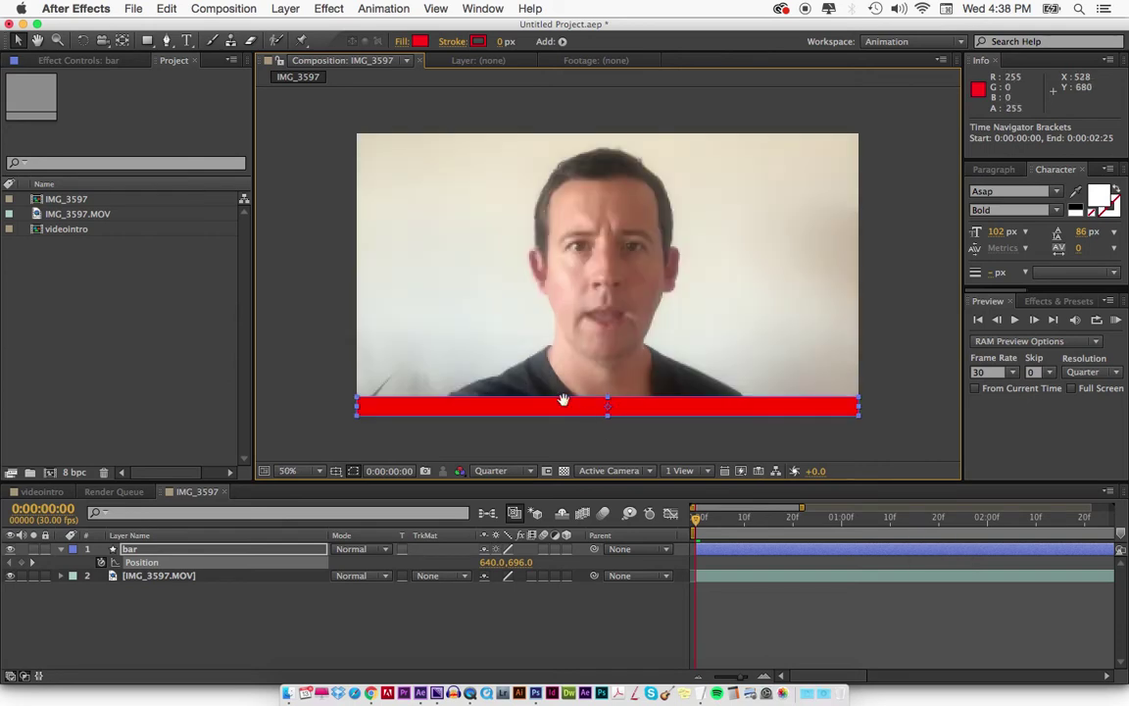
drag(565, 398, 565, 358)
key(v)
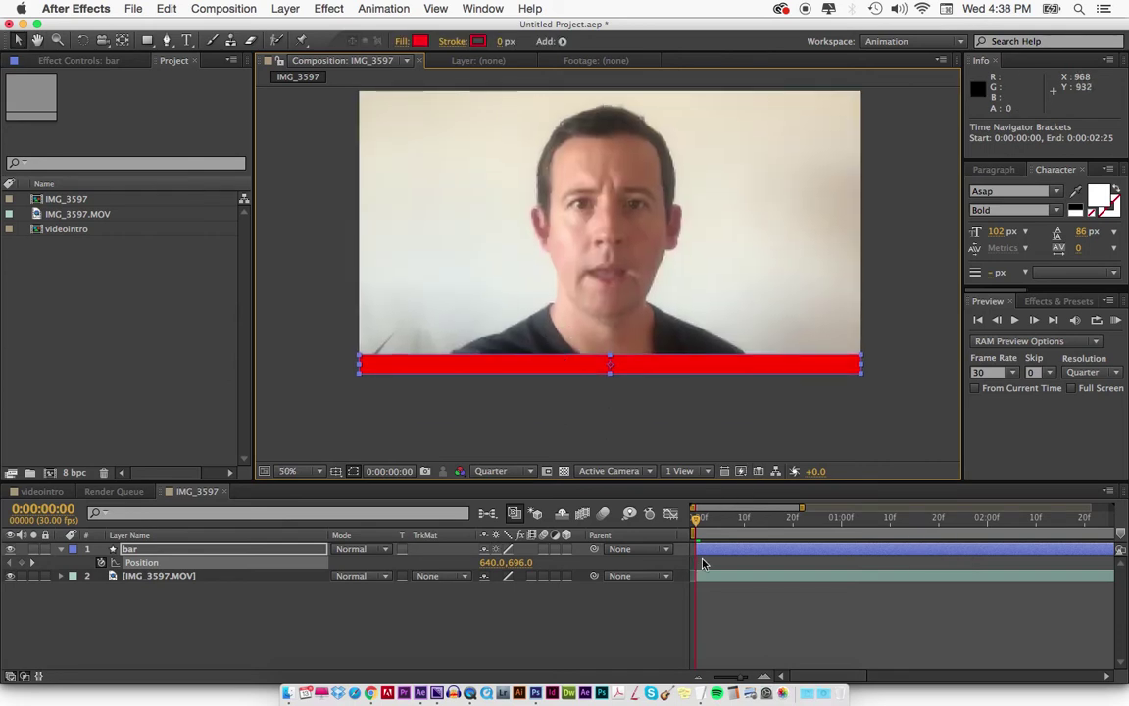
key(alt+p)
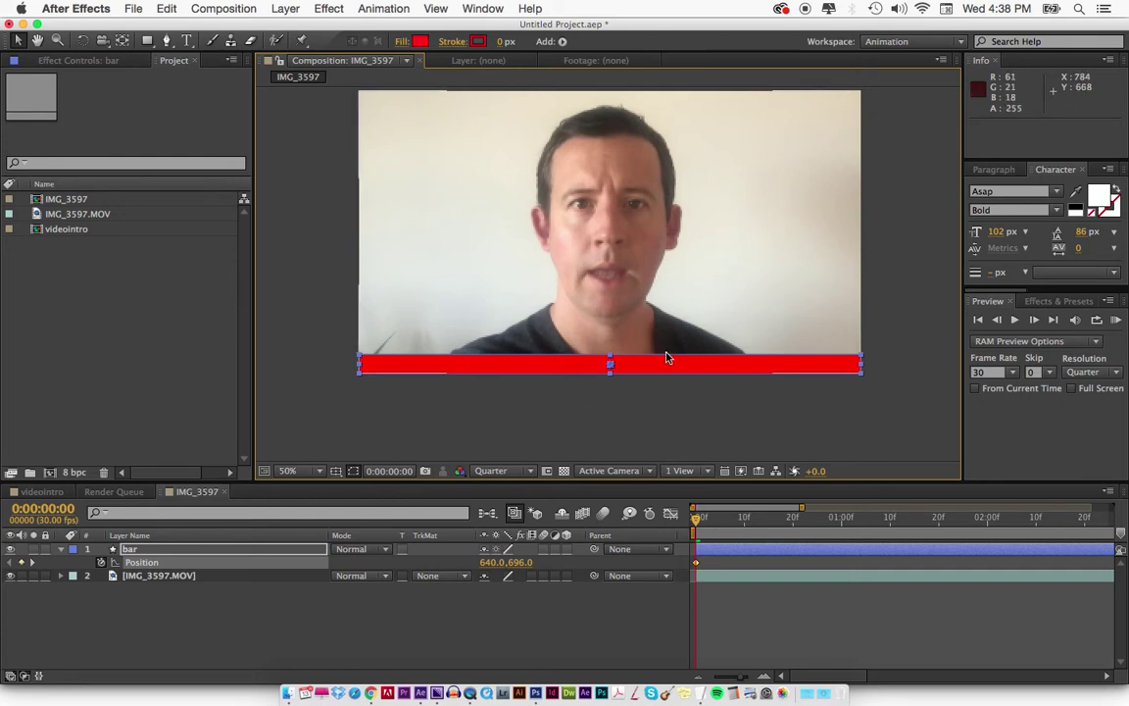
Step: At the first frame, move the bar horizontally past the video's left edge to about -636, 696
click(831, 369)
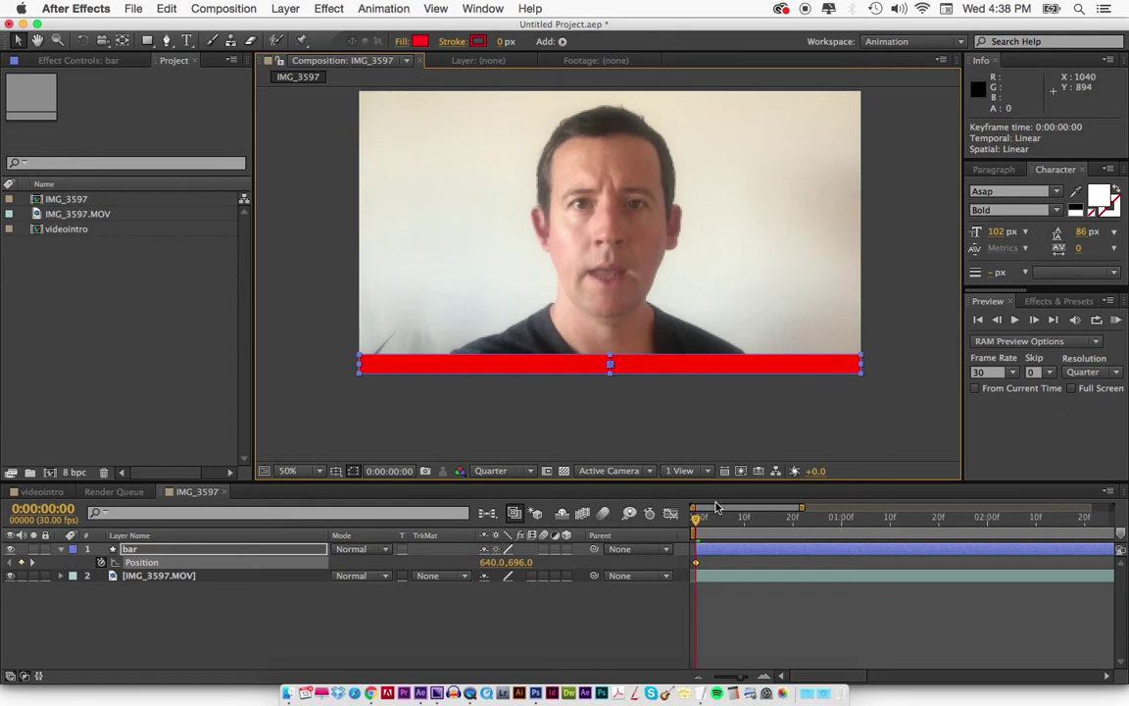
key(;)
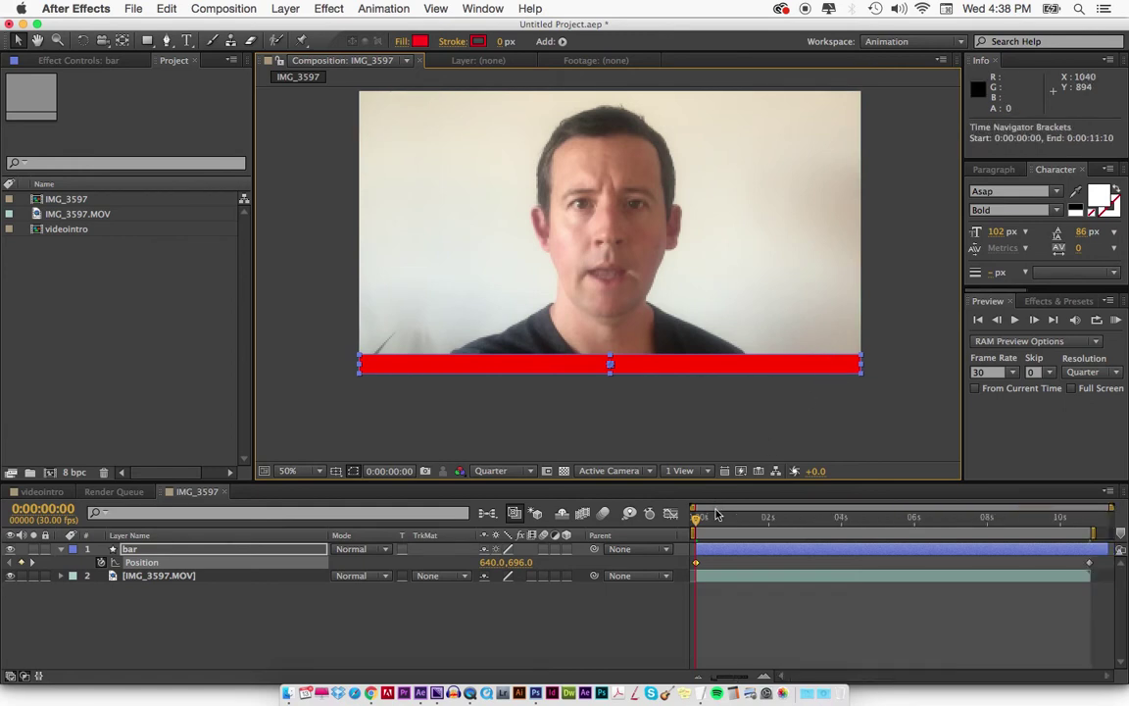
click(1089, 520)
drag(1089, 522, 695, 520)
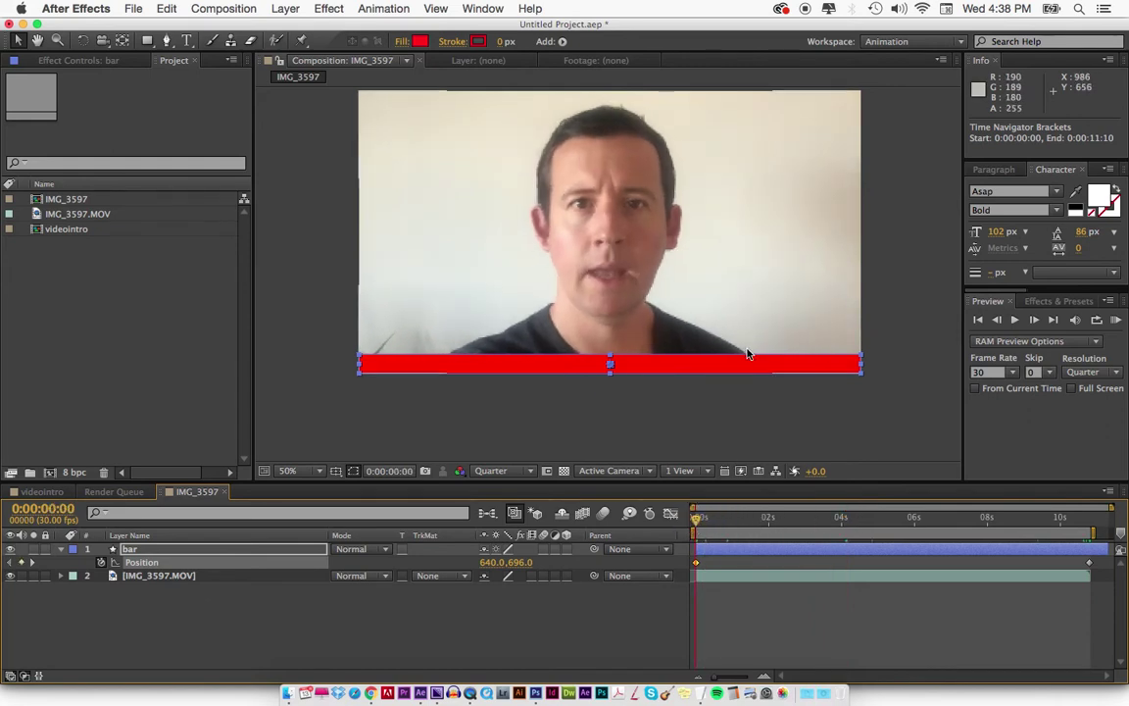
click(860, 519)
key(Home)
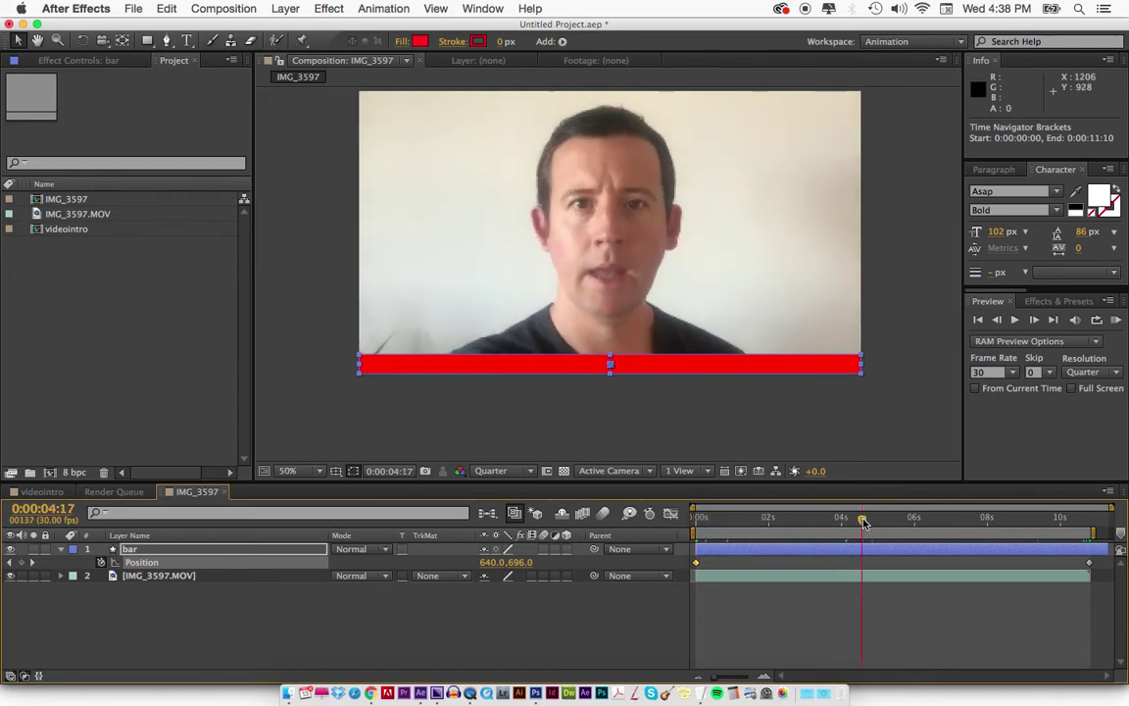
drag(825, 367, 321, 365)
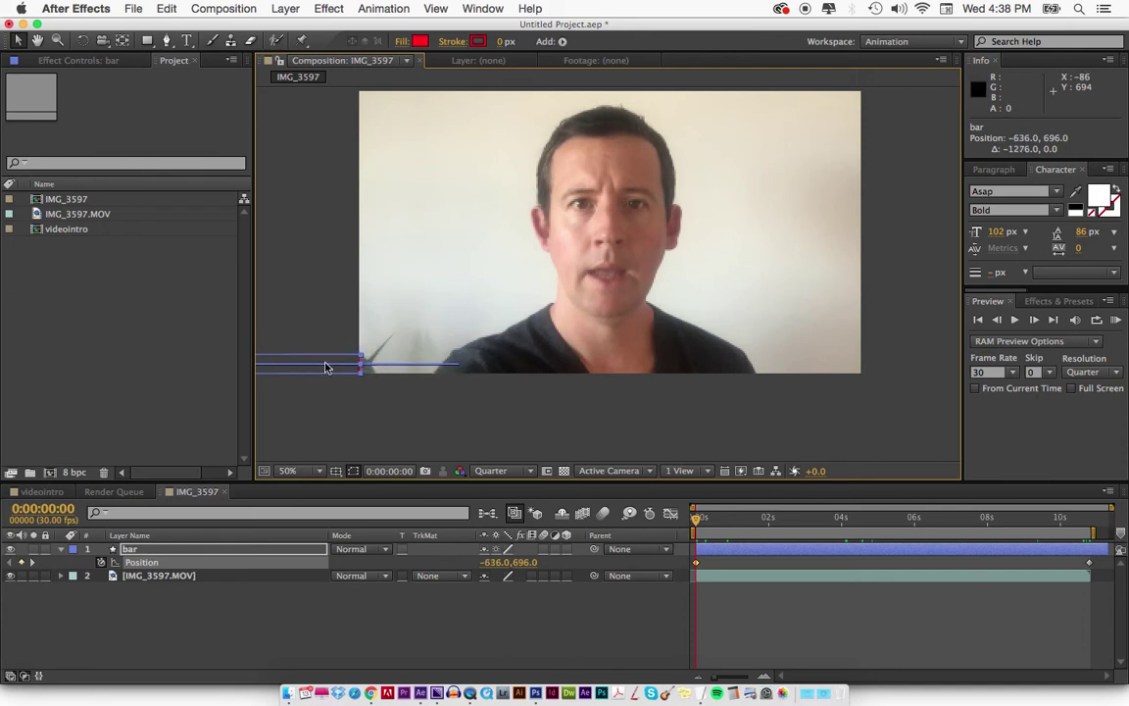
Step: Fine-tune the bar's starting position to about -639.7, 696 so its end aligns with the video's left edge
key(z)
drag(386, 390, 386, 389)
key(v)
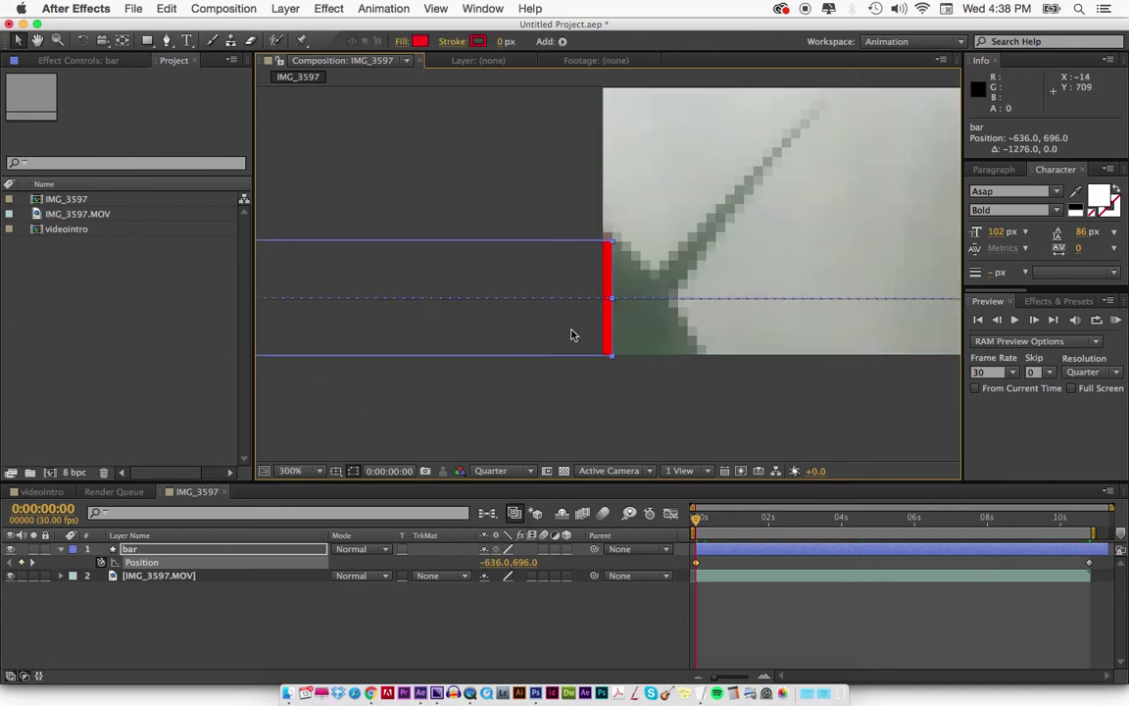
drag(574, 336, 564, 338)
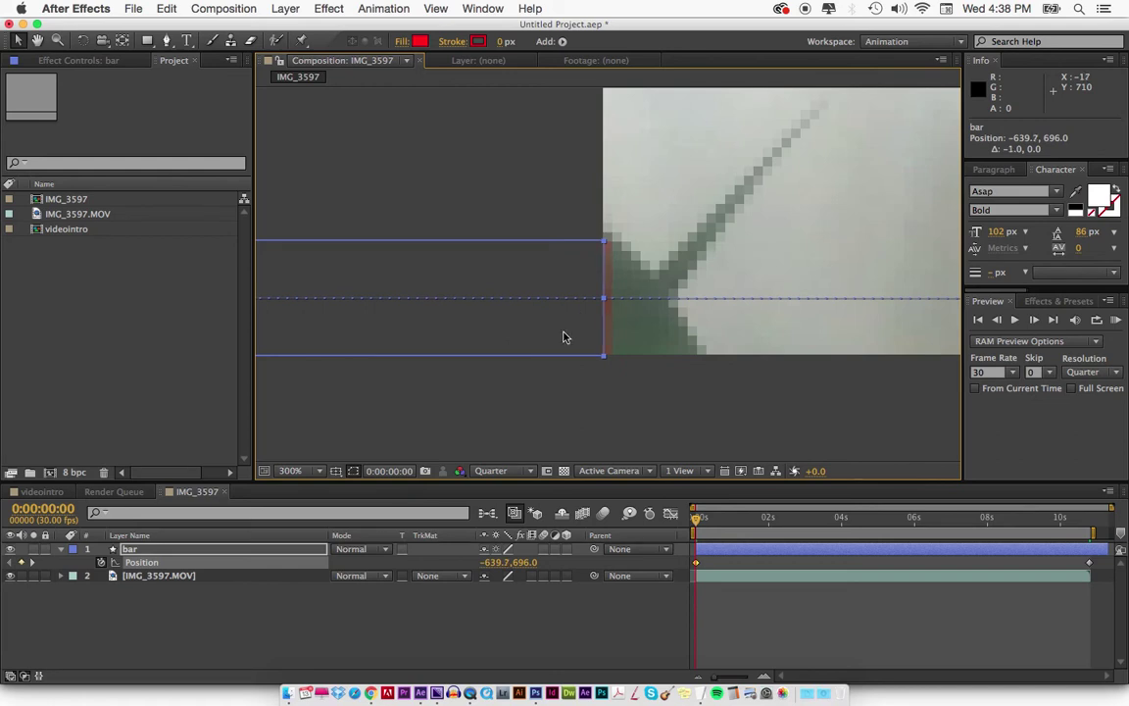
key(comma)
key(comma)
key(comma)
key(comma)
key(h)
drag(770, 229, 672, 288)
key(v)
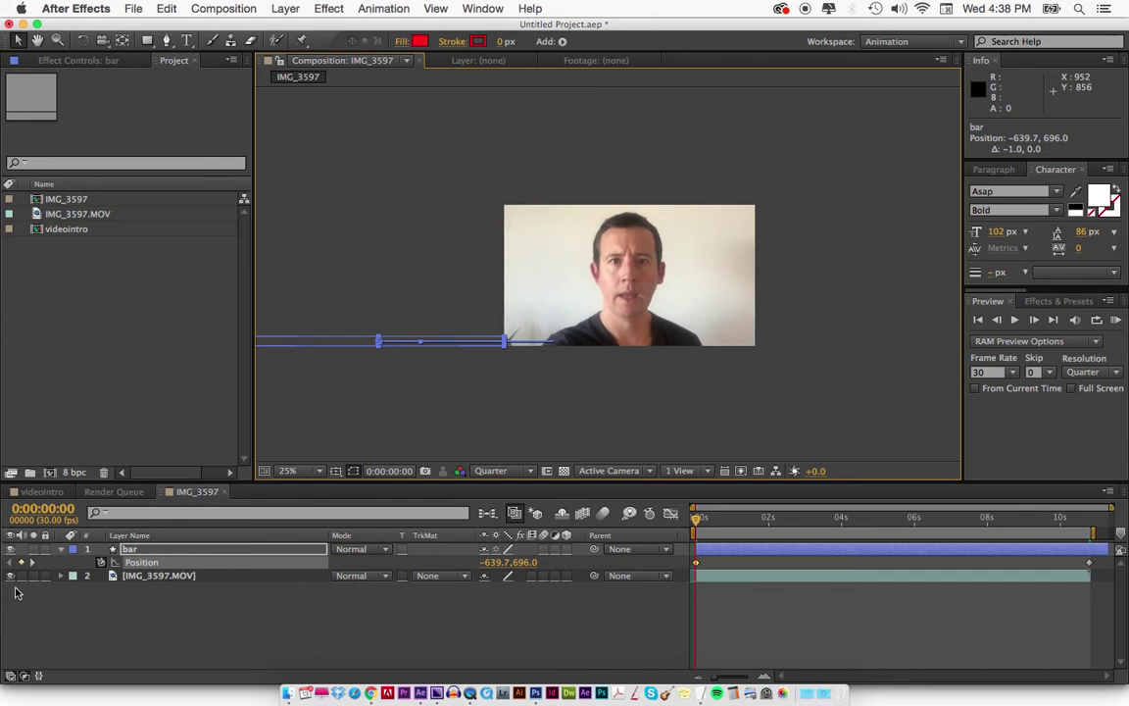
Step: Reveal the audio levels of the IMG_3597.MOV layer and scrub to the last frame to check the bar's movement
click(154, 578)
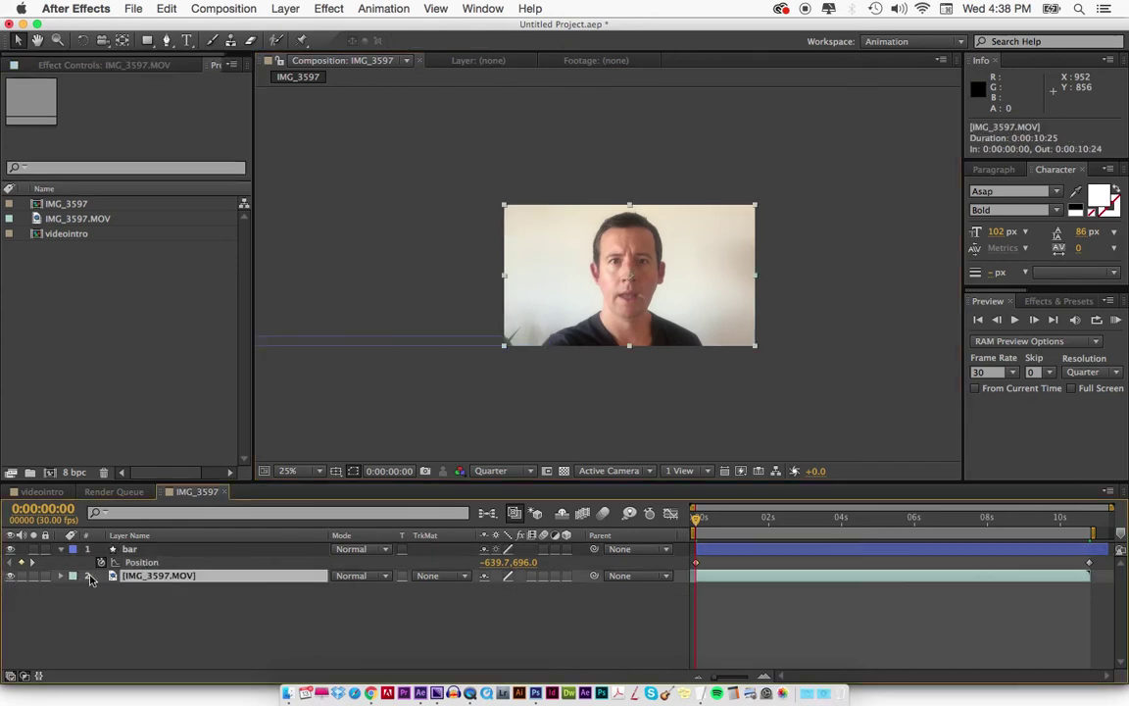
key(l)
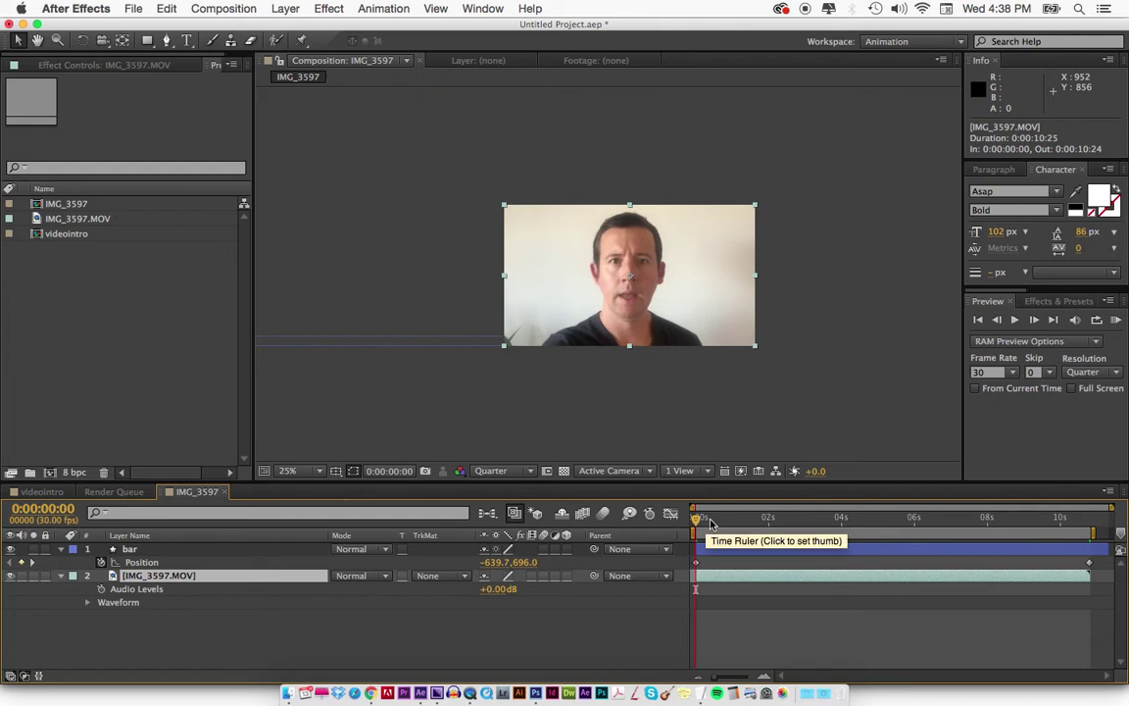
drag(710, 524, 1091, 529)
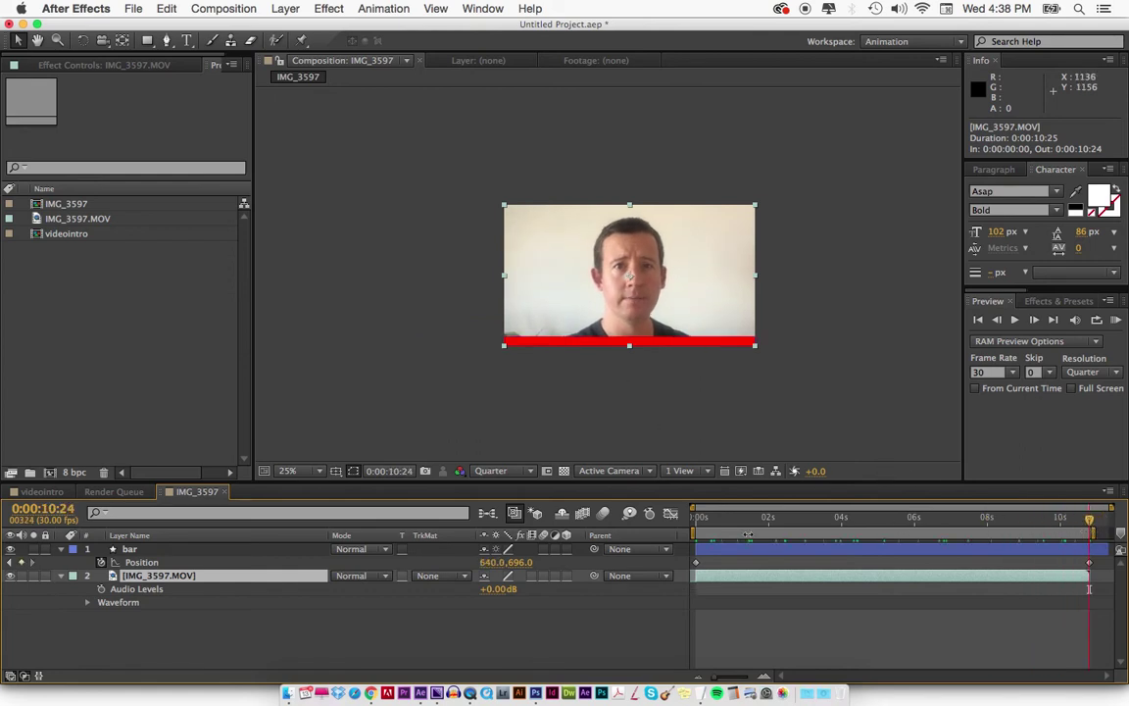
Step: Scrub through the timeline and play a RAM preview to check the progress bar's movement over the video
drag(723, 526, 895, 524)
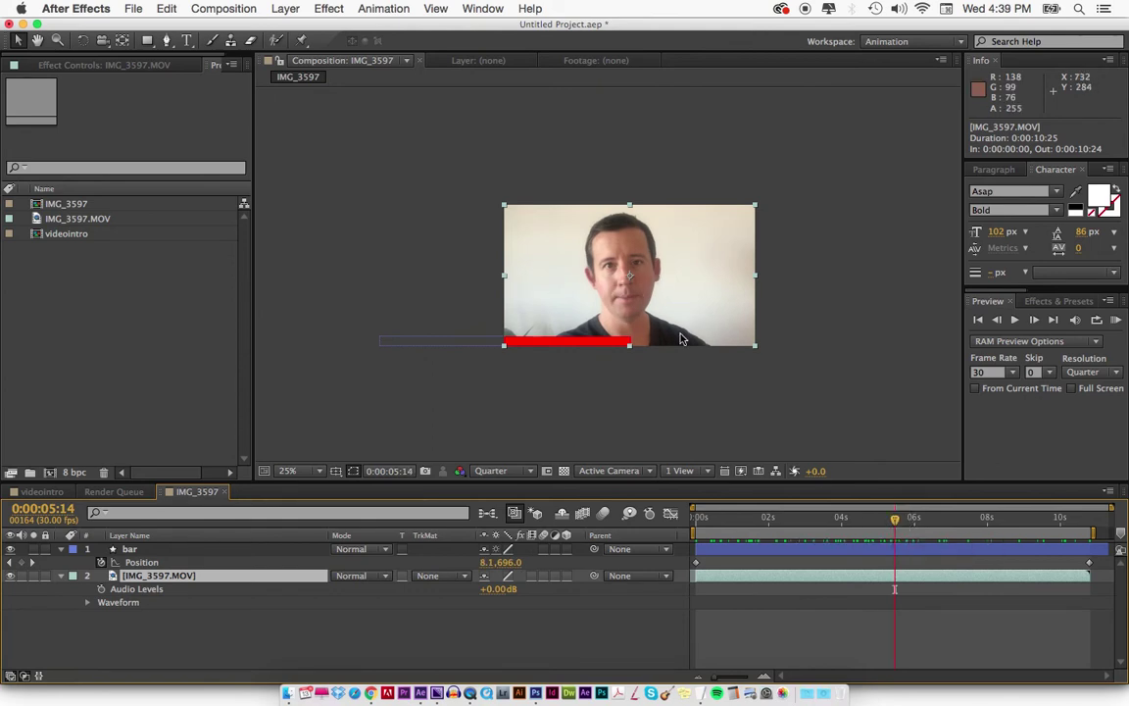
click(714, 397)
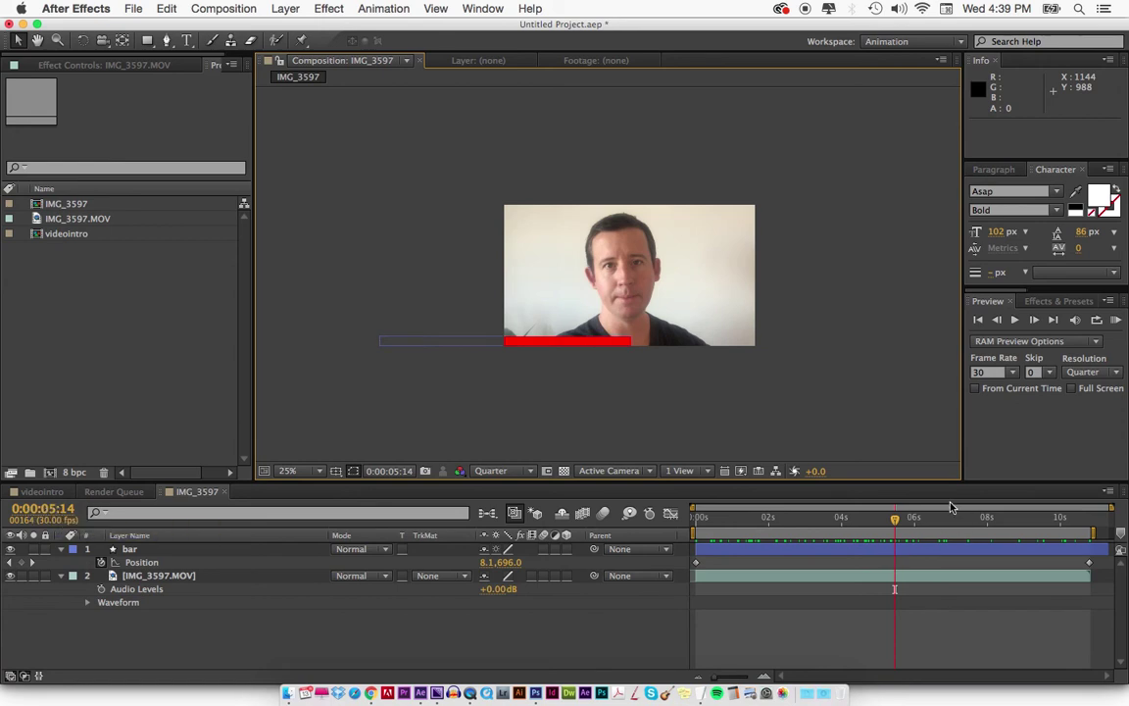
drag(894, 518, 862, 516)
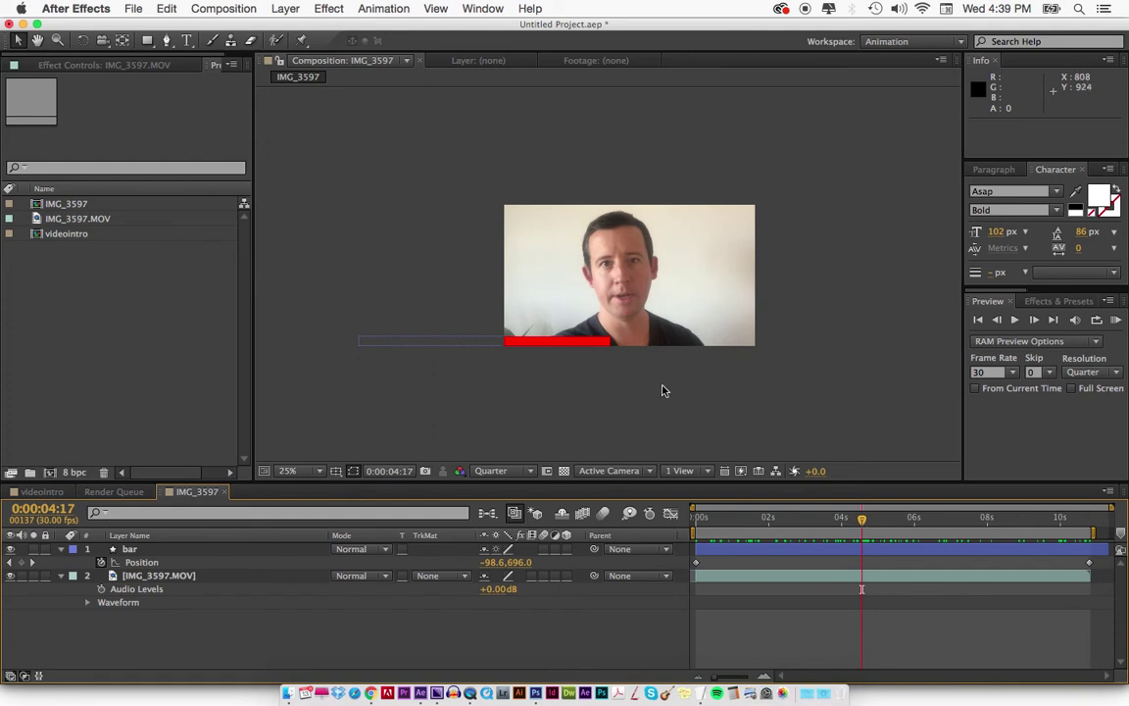
click(736, 523)
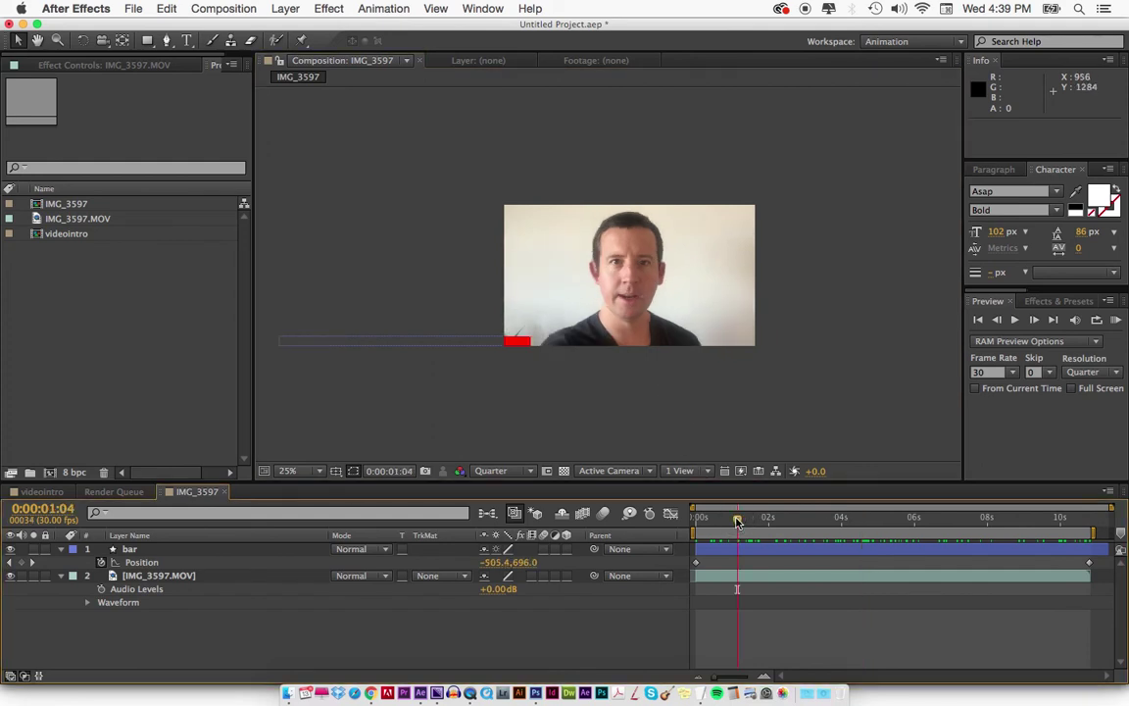
key(KP_0)
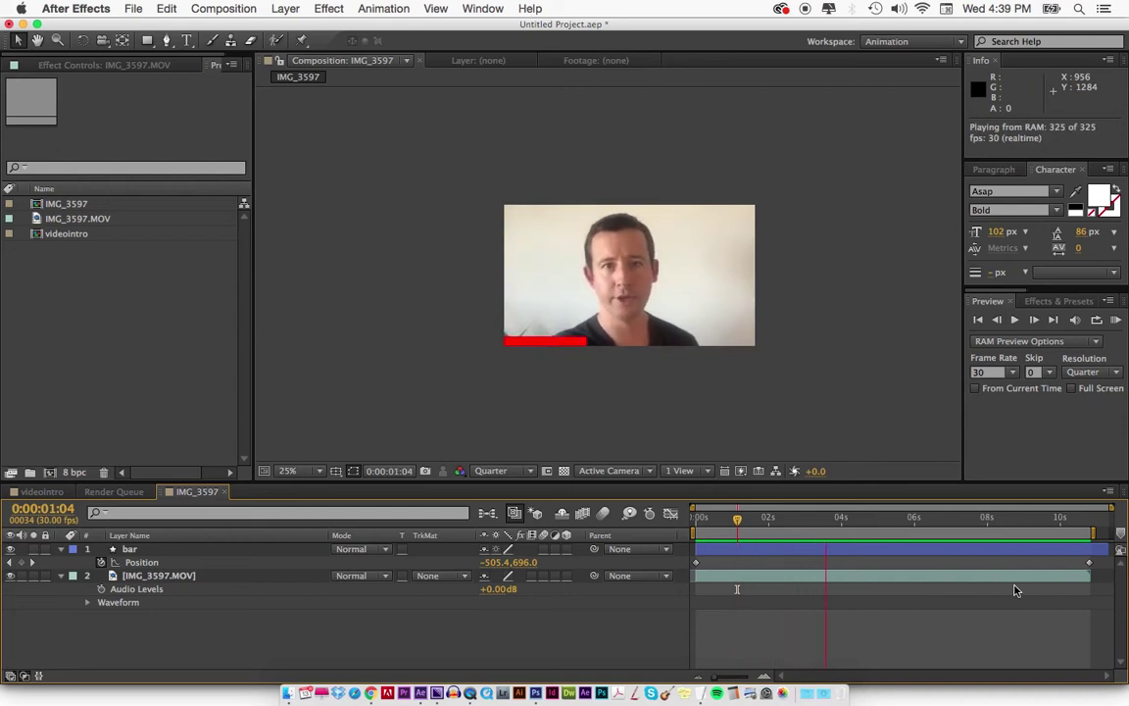
click(742, 520)
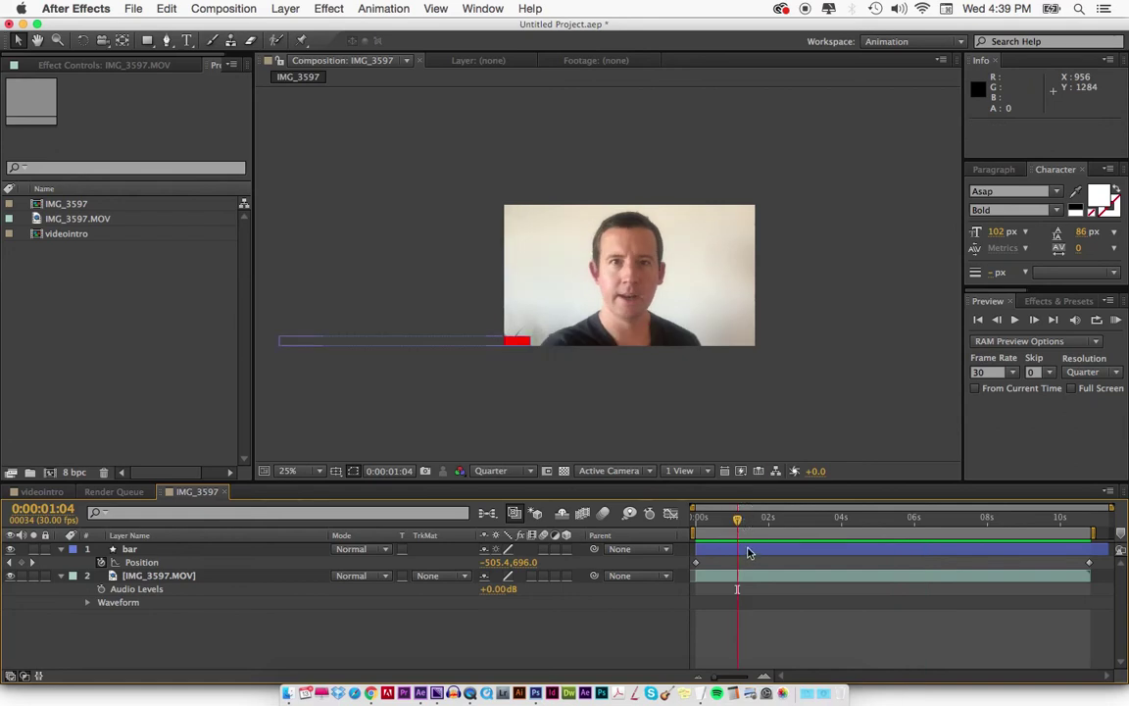
Step: Hide the bar and IMG_3597.MOV layers and add a text layer with the contact e-mail address
click(748, 551)
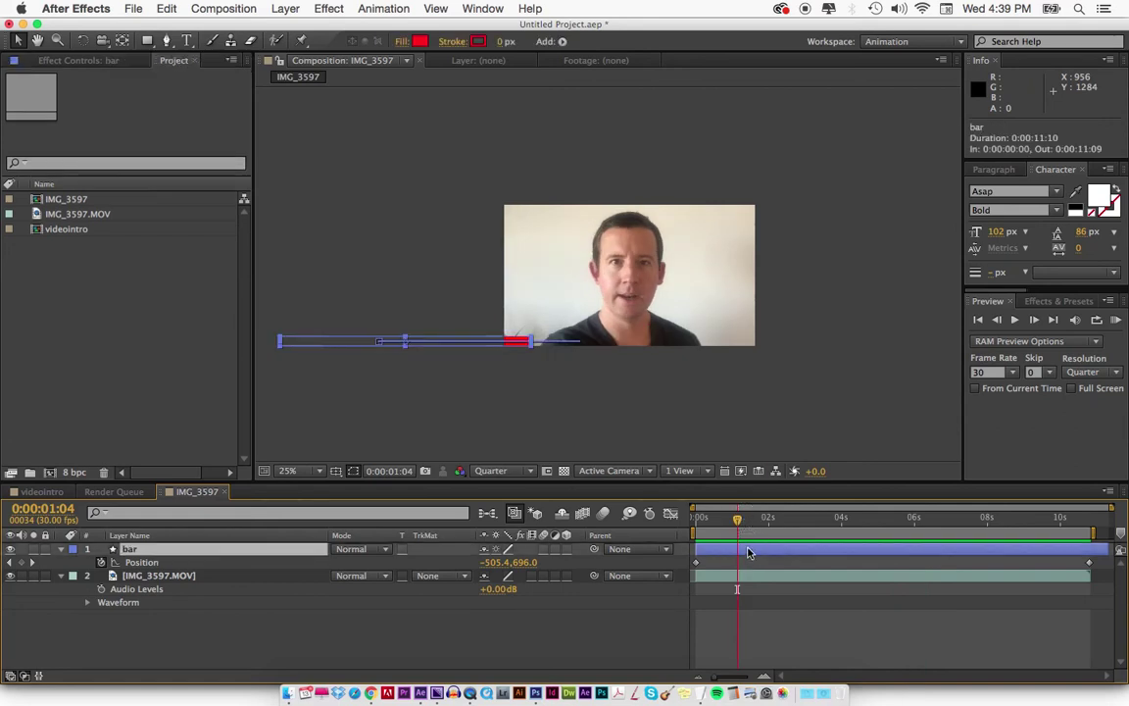
click(10, 548)
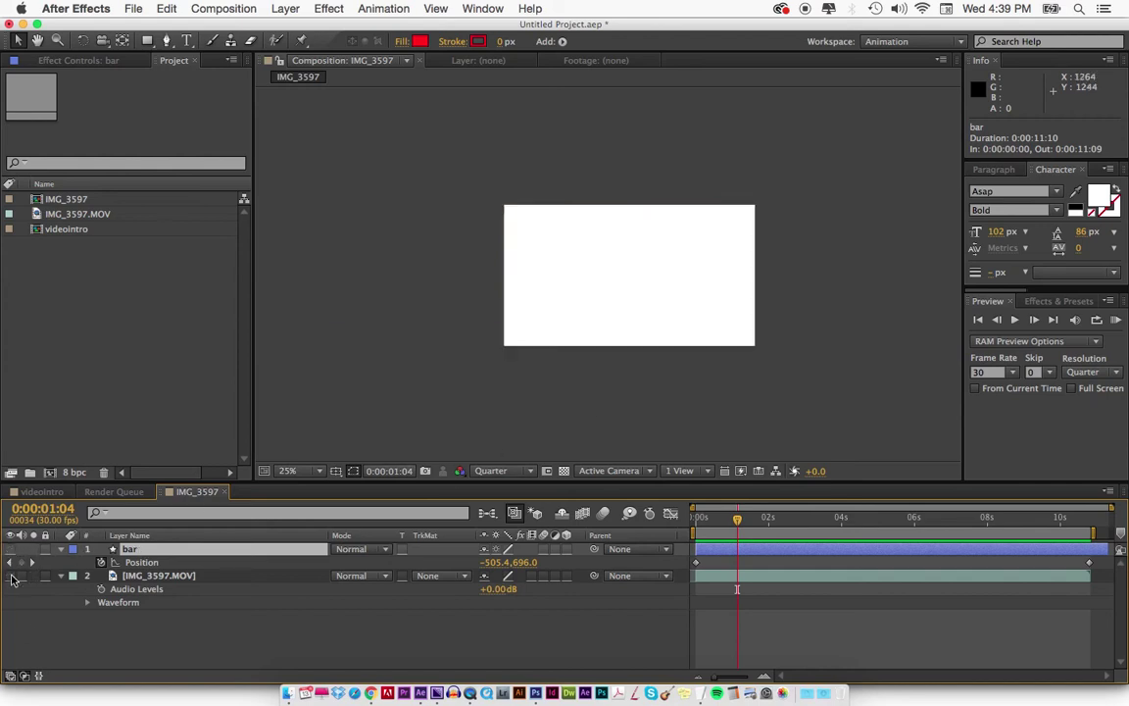
key(super+t)
click(593, 263)
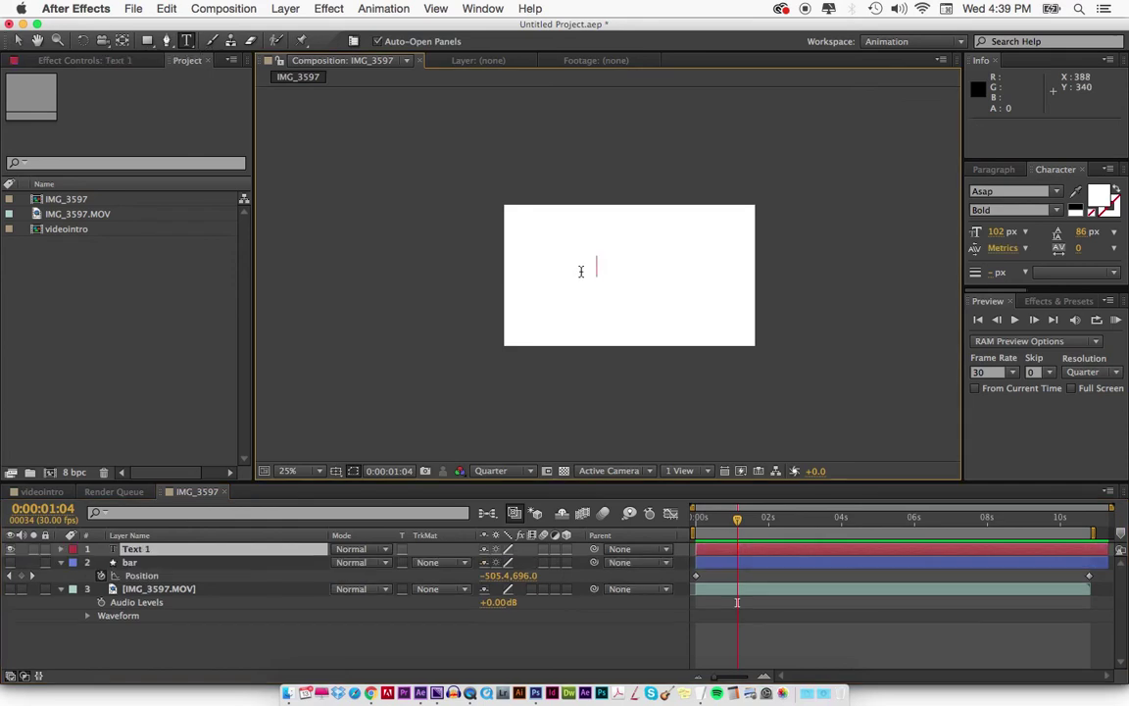
text(...)
Step: Set the fill colour of the whole e-mail text to dark red, B11616
drag(580, 272, 769, 267)
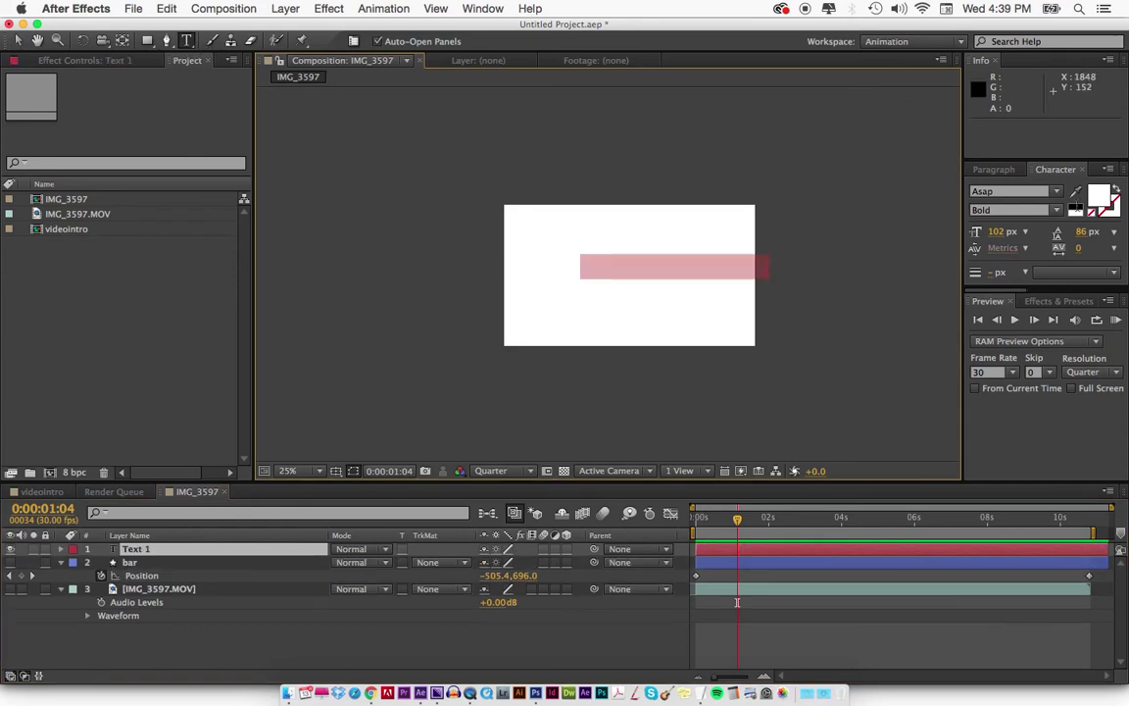
click(1098, 193)
click(553, 452)
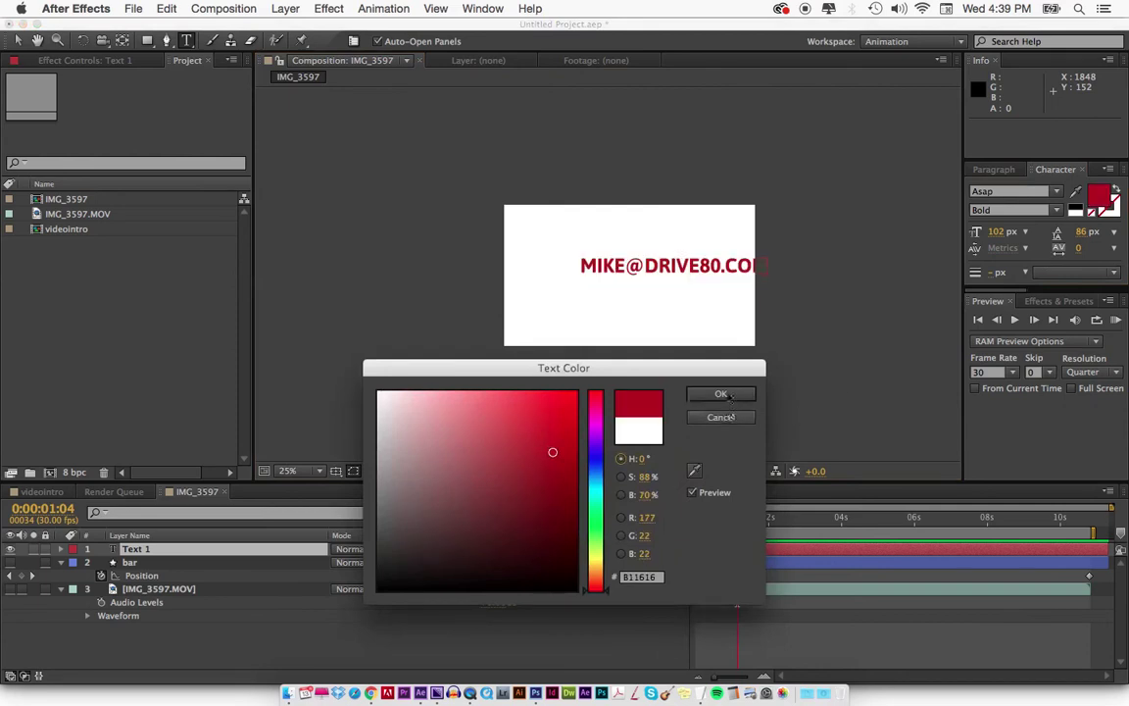
key(Return)
Step: Move the e-mail text horizontally to the left so it fits inside the composition frame, and deselect it
click(18, 43)
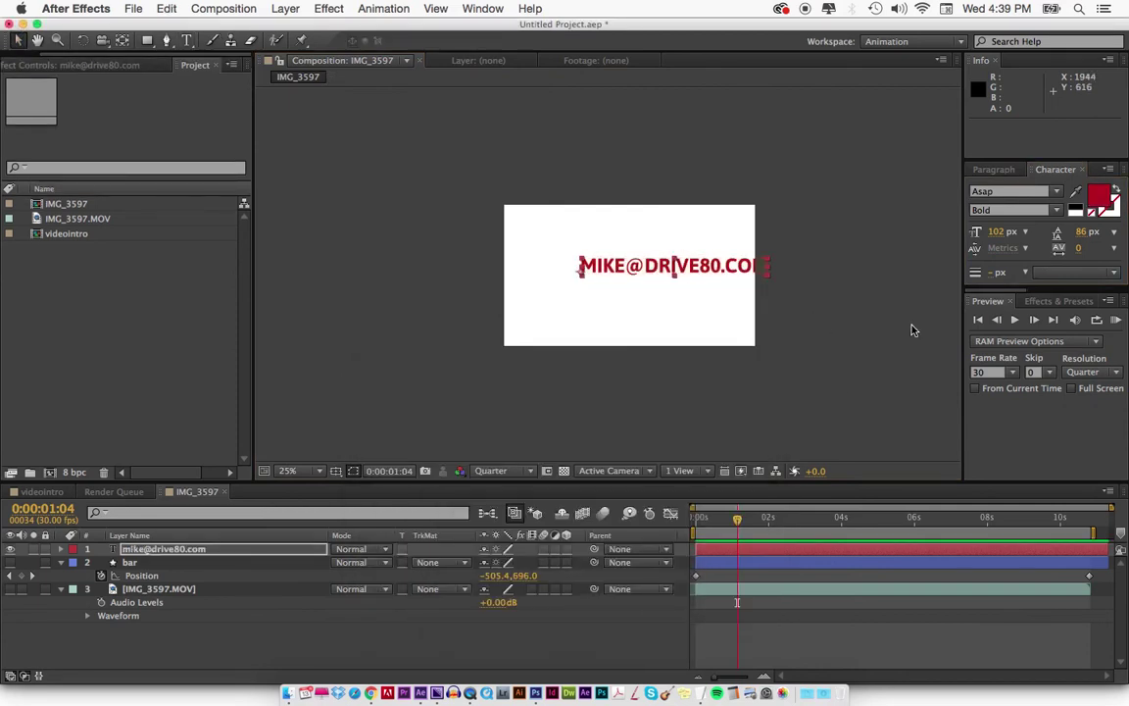
scroll(1042, 305, down, 2)
scroll(1043, 304, down, 1)
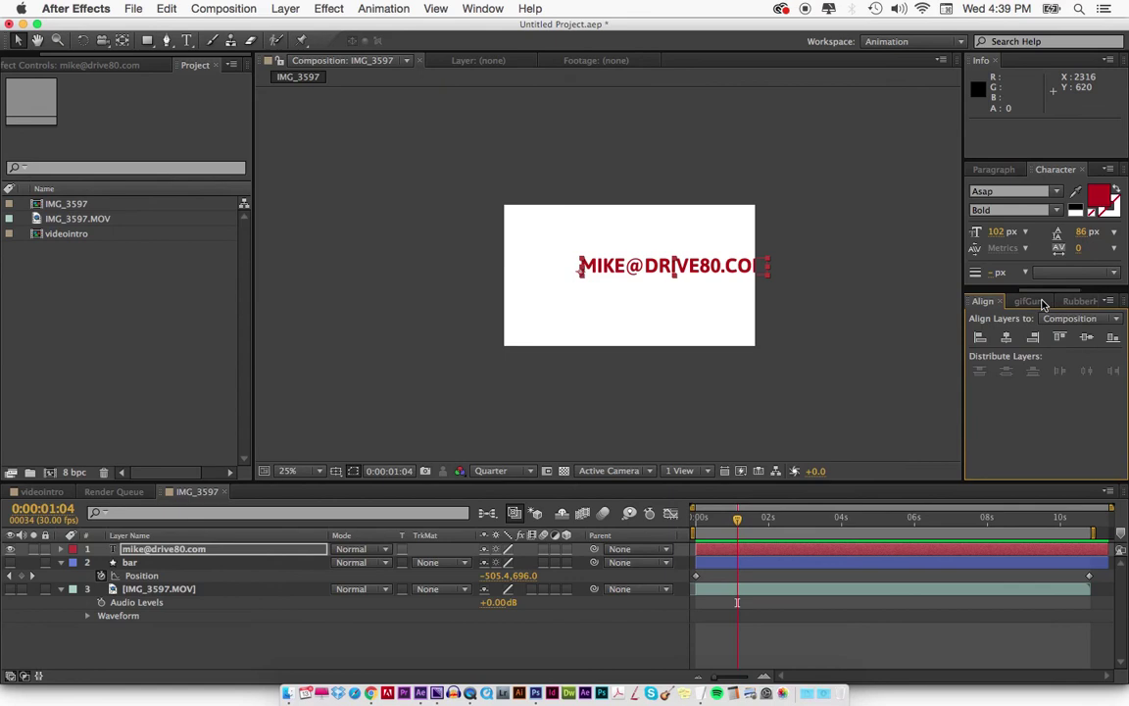
drag(707, 264, 663, 262)
click(735, 228)
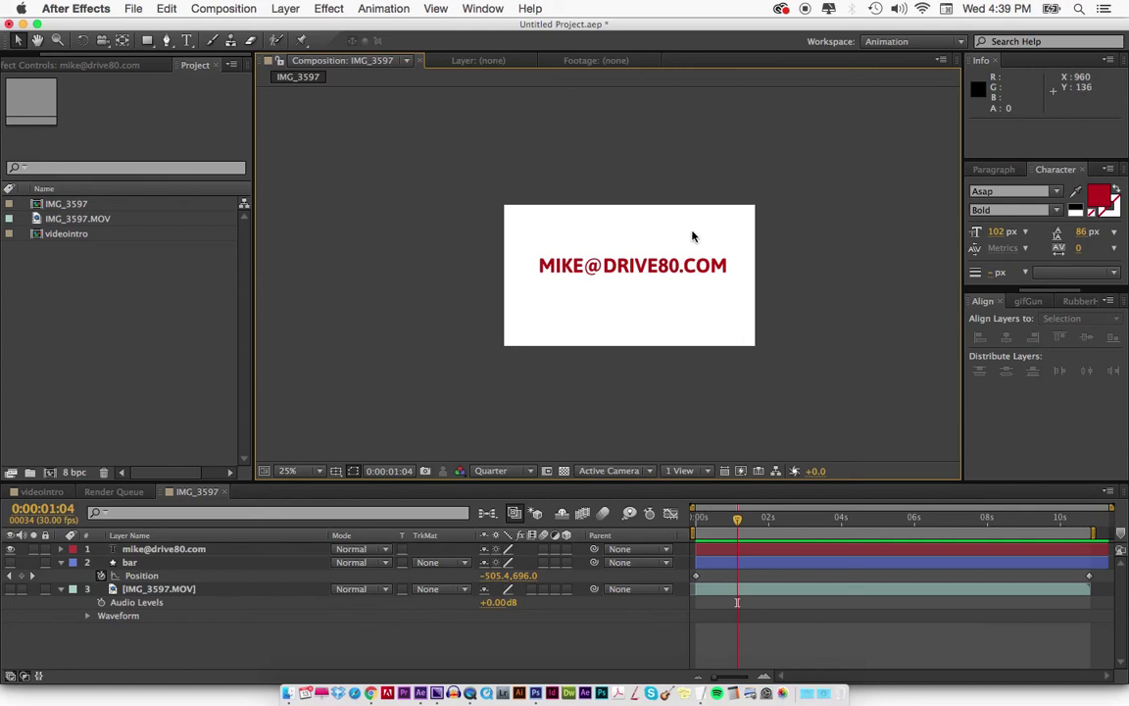
Step: Highlight the domain part after the @ sign in the e-mail text to point it out, without editing it
double_click(615, 282)
click(604, 266)
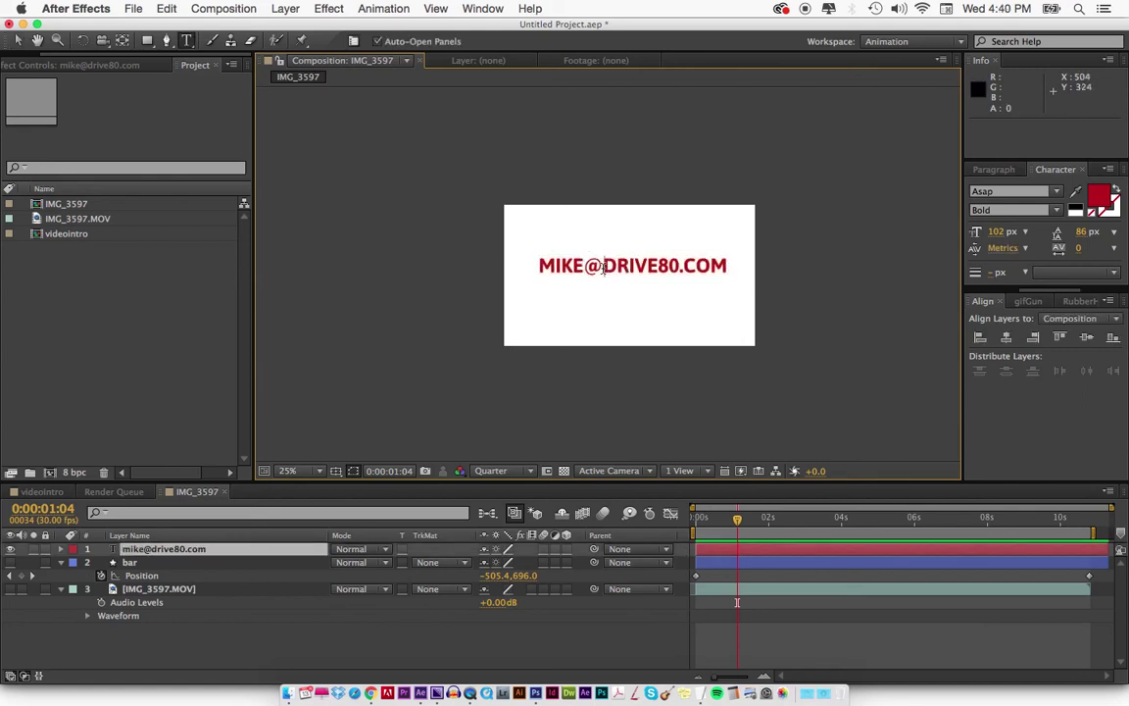
drag(603, 267, 792, 272)
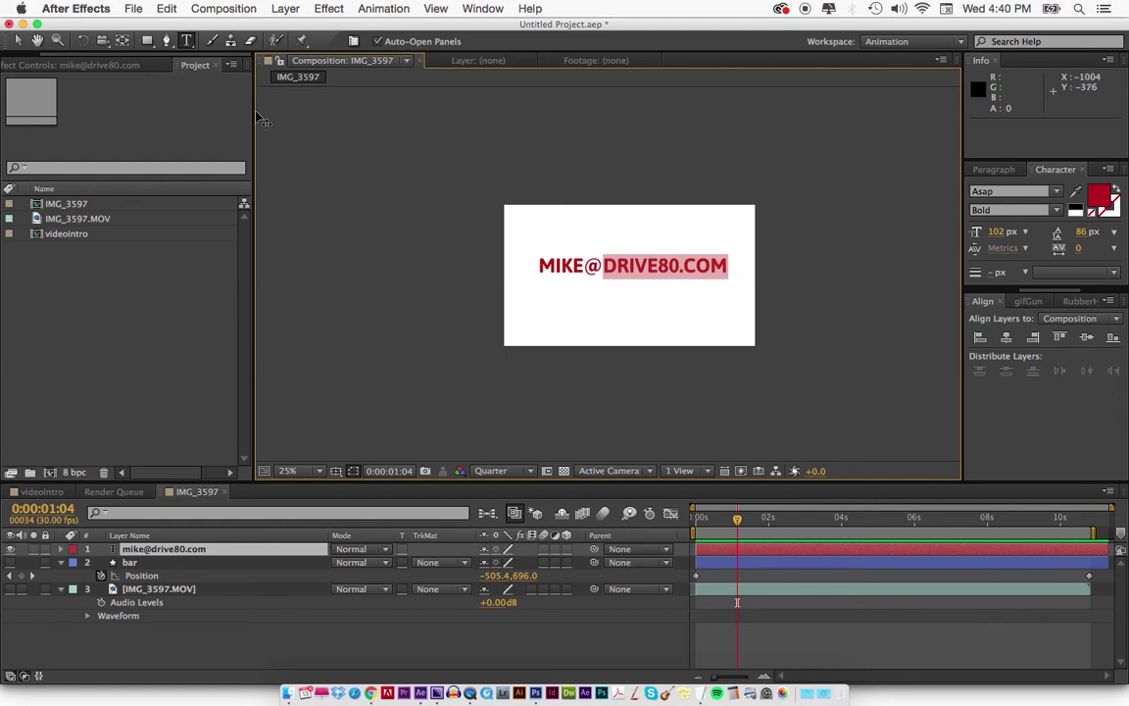
click(18, 40)
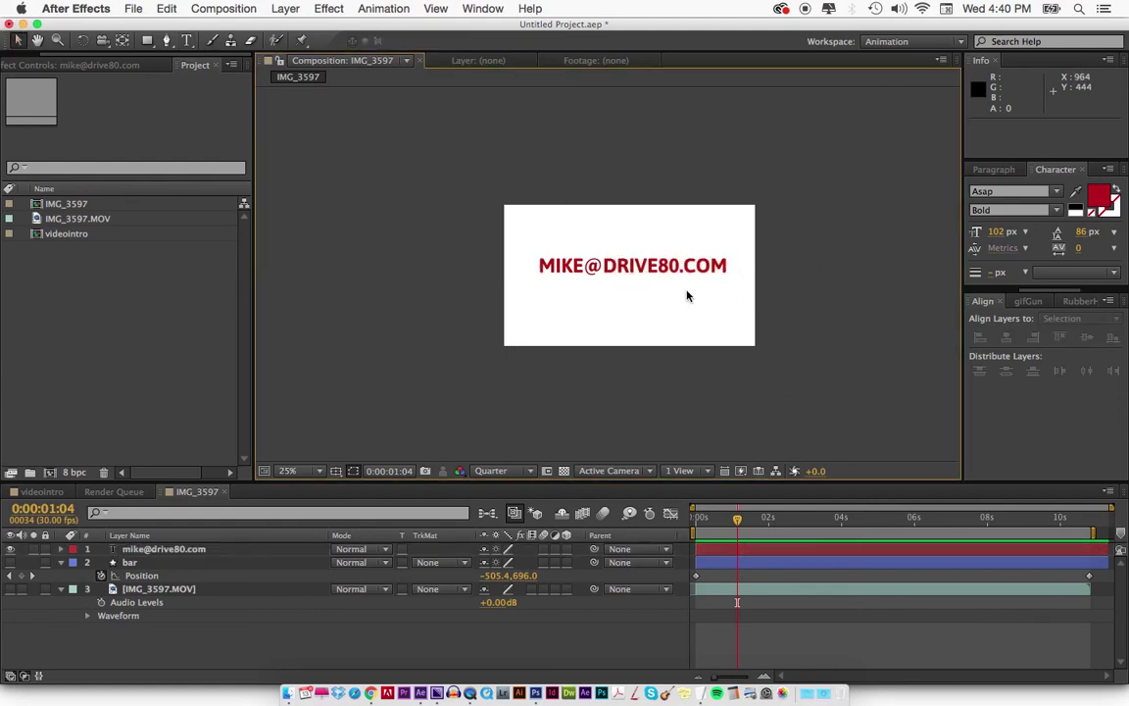
double_click(606, 269)
click(607, 268)
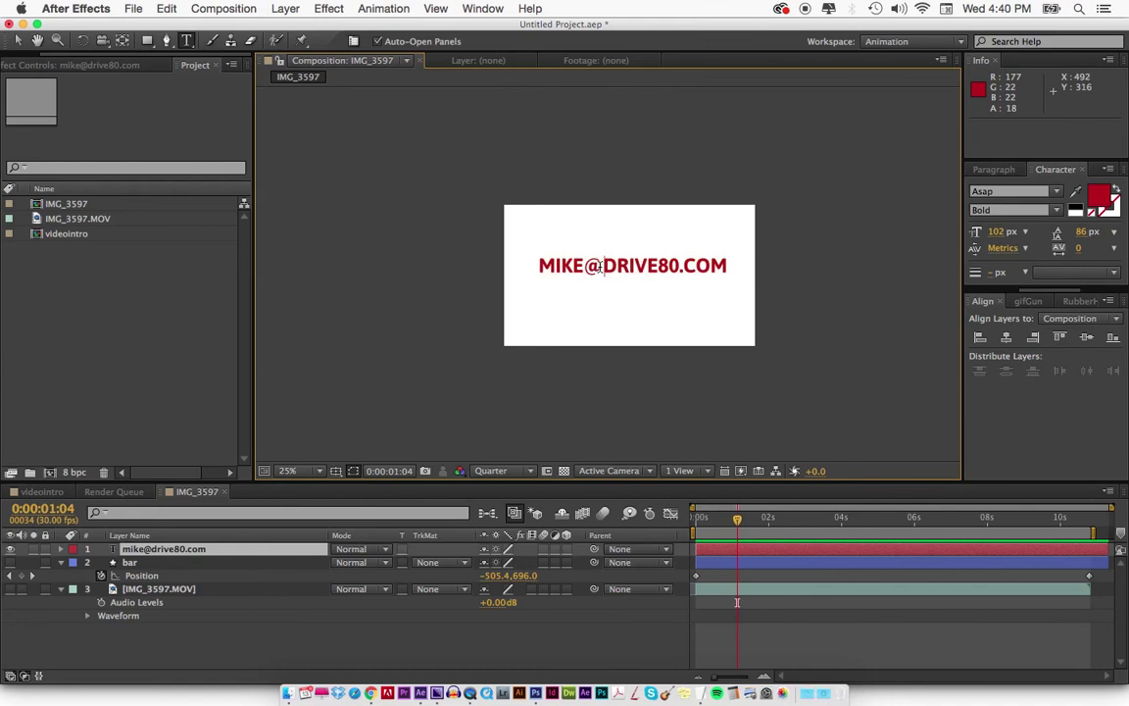
drag(604, 267, 738, 266)
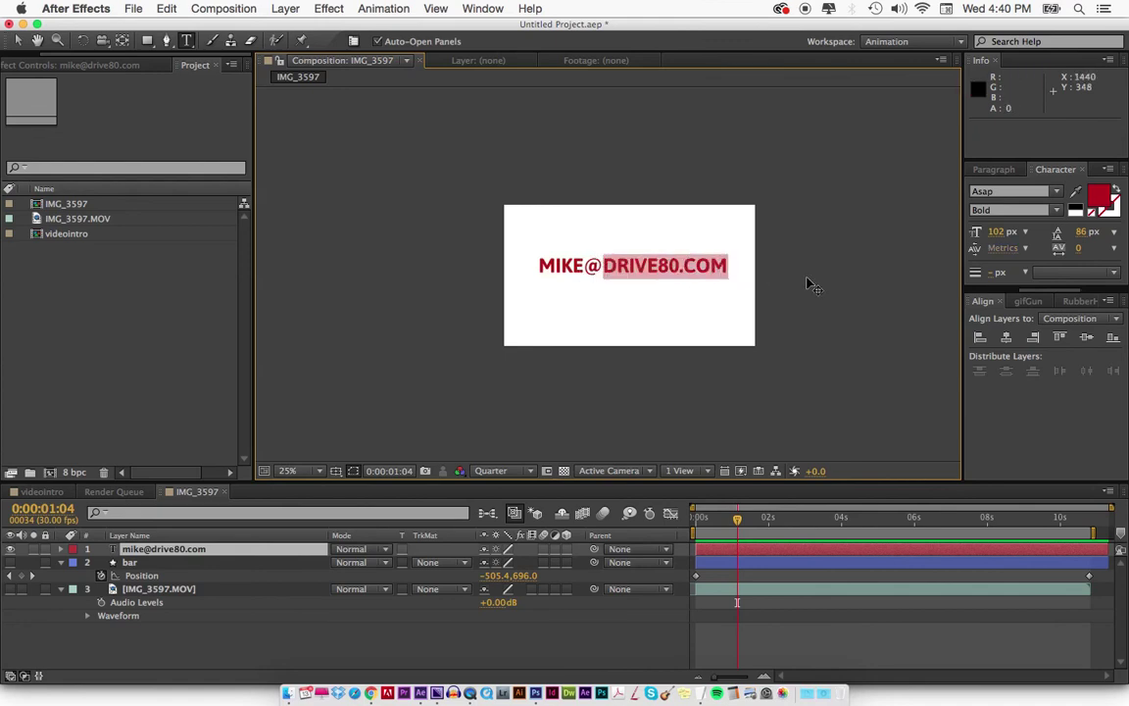
click(18, 40)
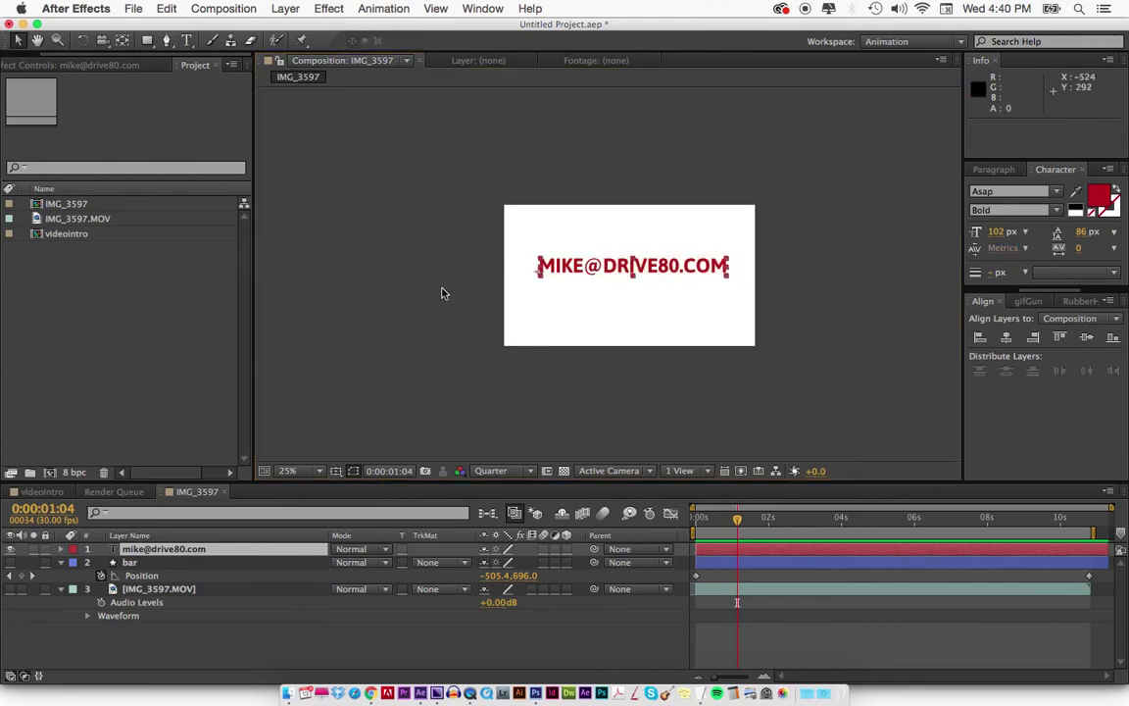
Step: Nudge the e-mail text slightly left and down towards the centre of the frame, and deselect it
click(471, 321)
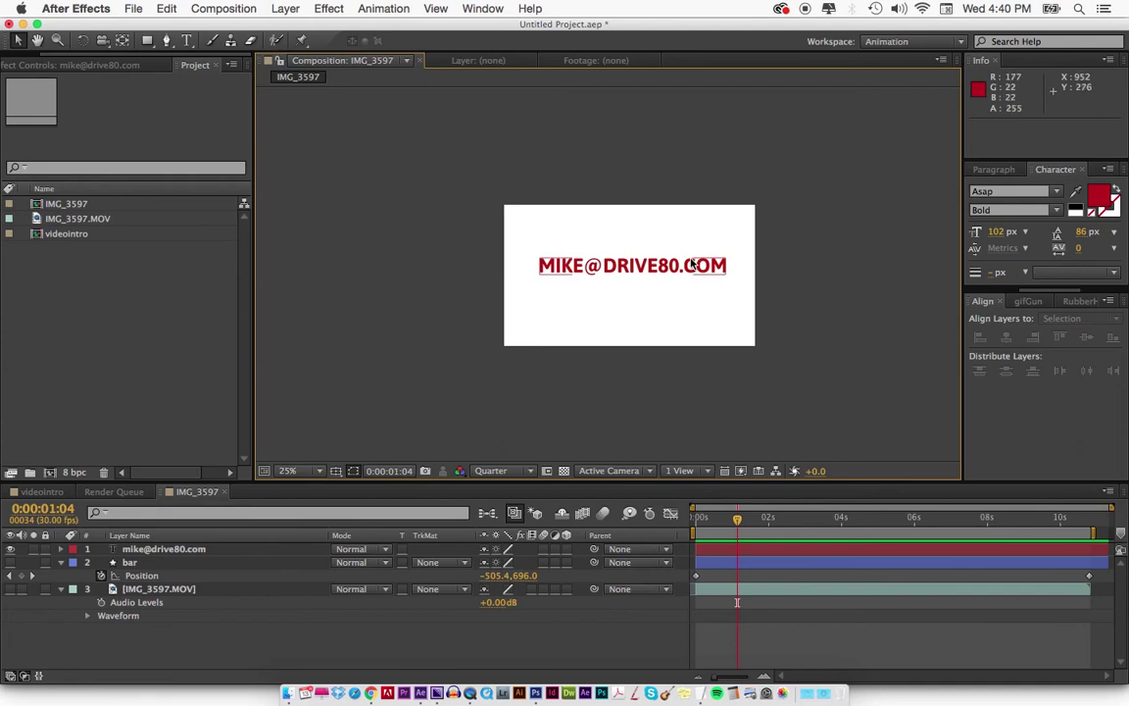
drag(690, 263, 686, 268)
click(808, 281)
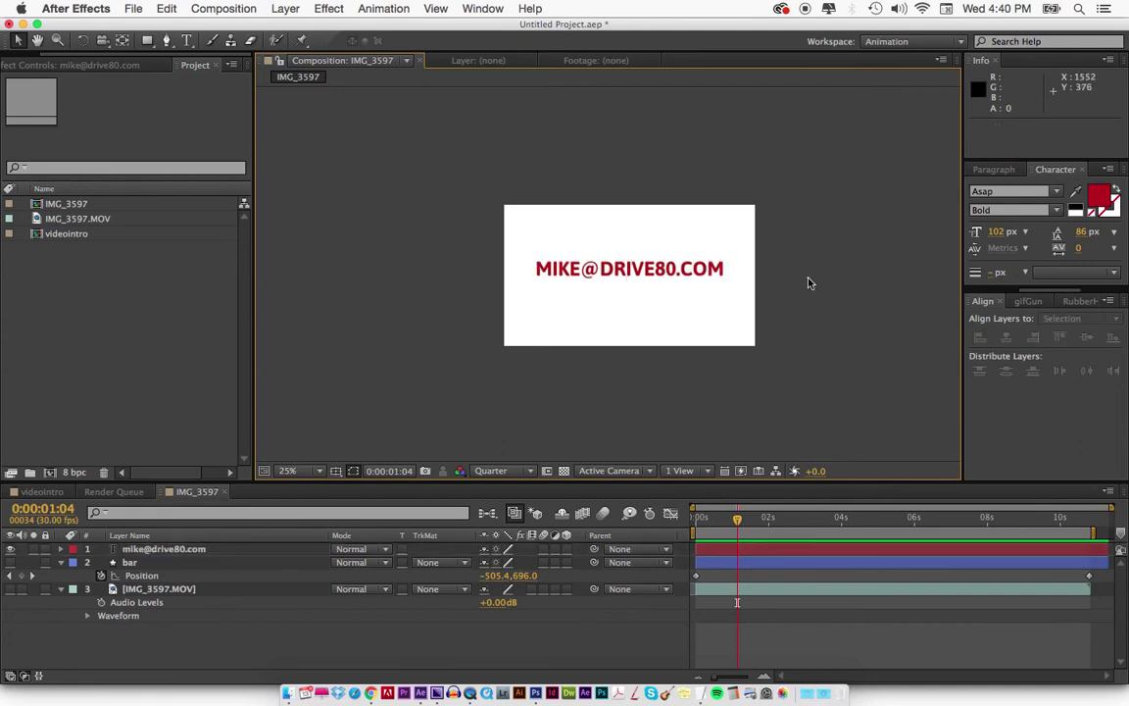